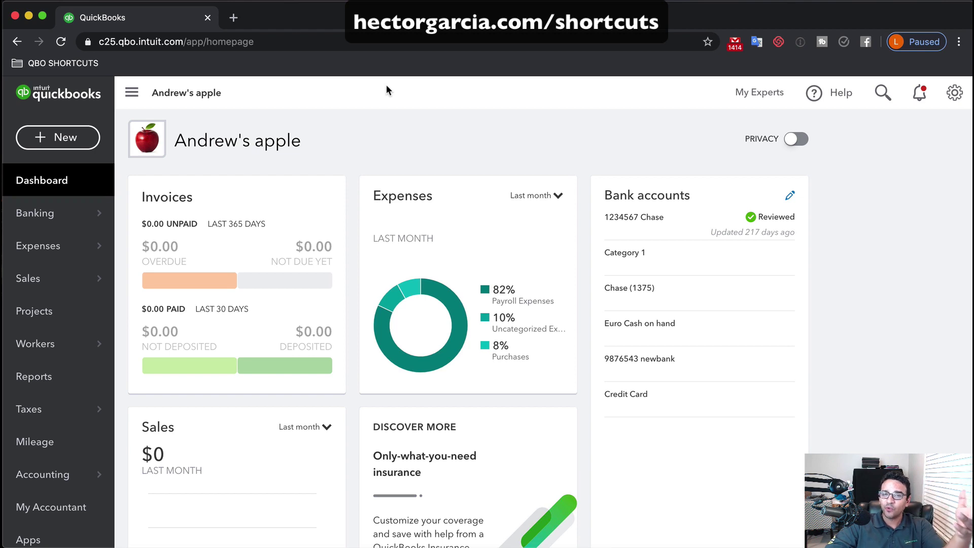
Open a new sales receipt form from the Customers and Sales shortcuts.
click(47, 64)
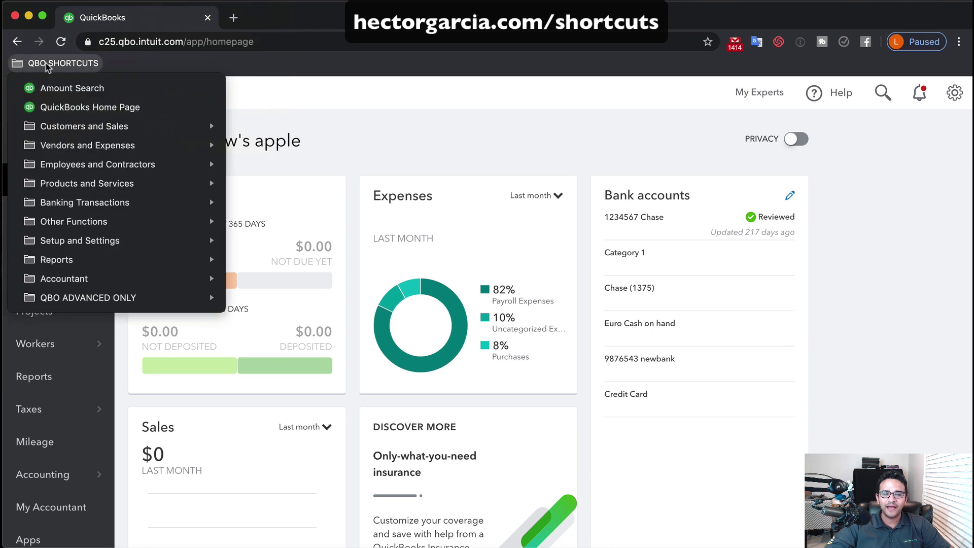
mouse_move(104, 128)
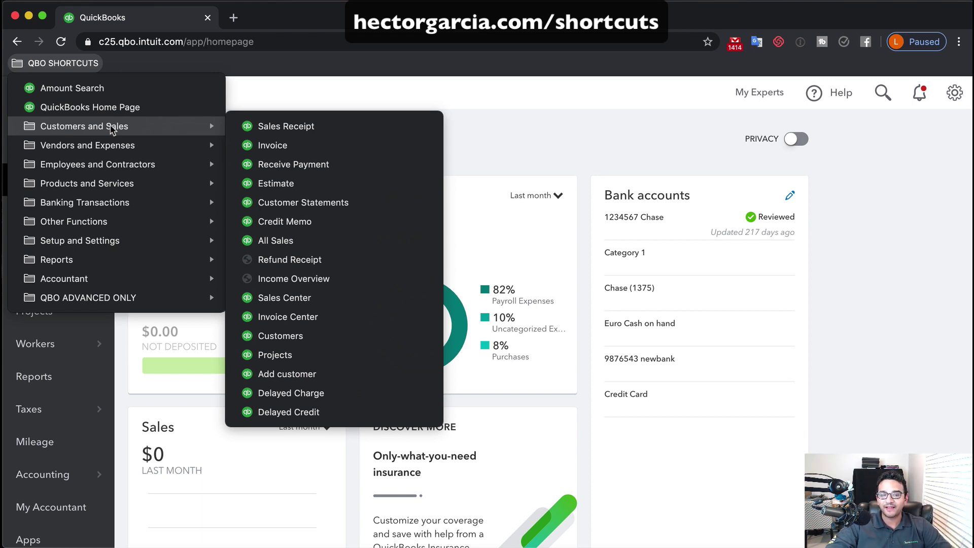
click(283, 127)
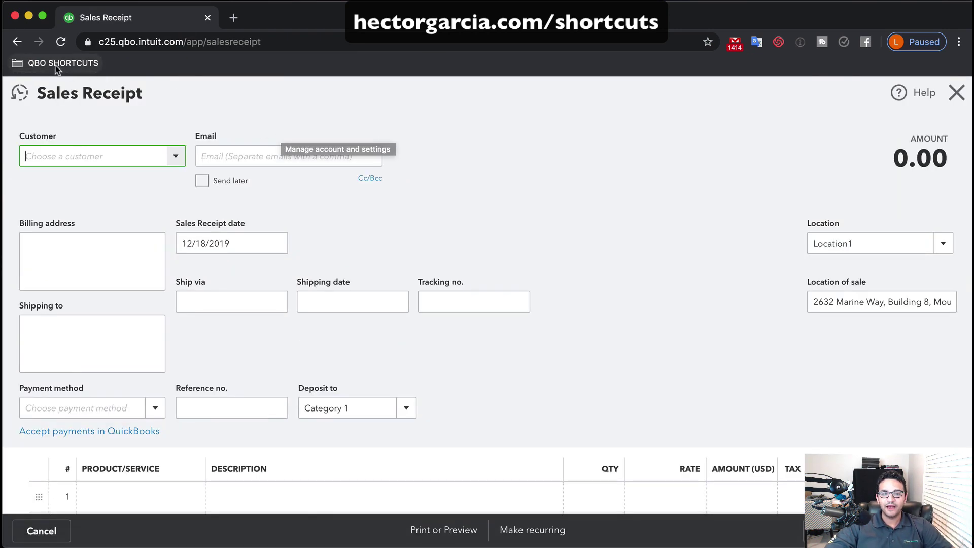
Open the Invoice shortcut from Customers and Sales in a separate browser tab and switch to that tab.
click(56, 65)
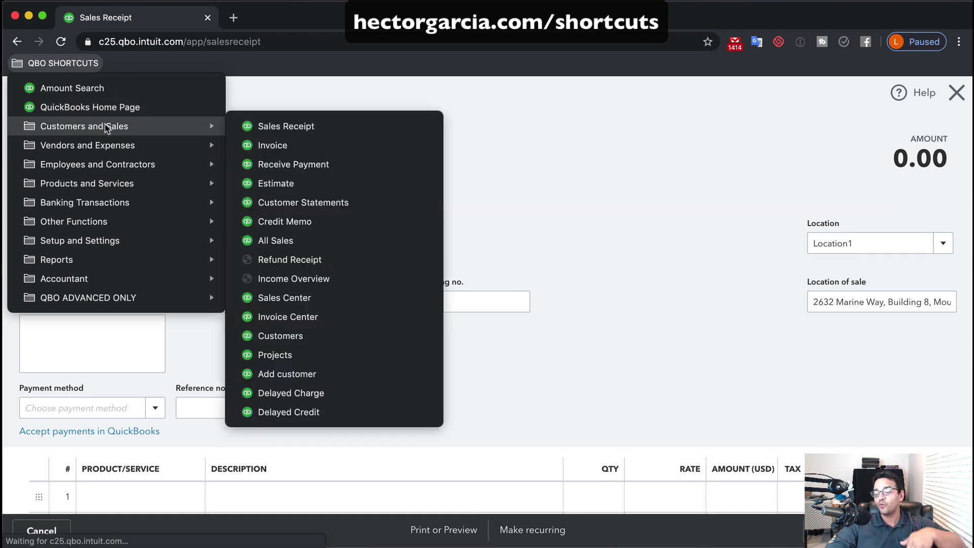
super+click(272, 147)
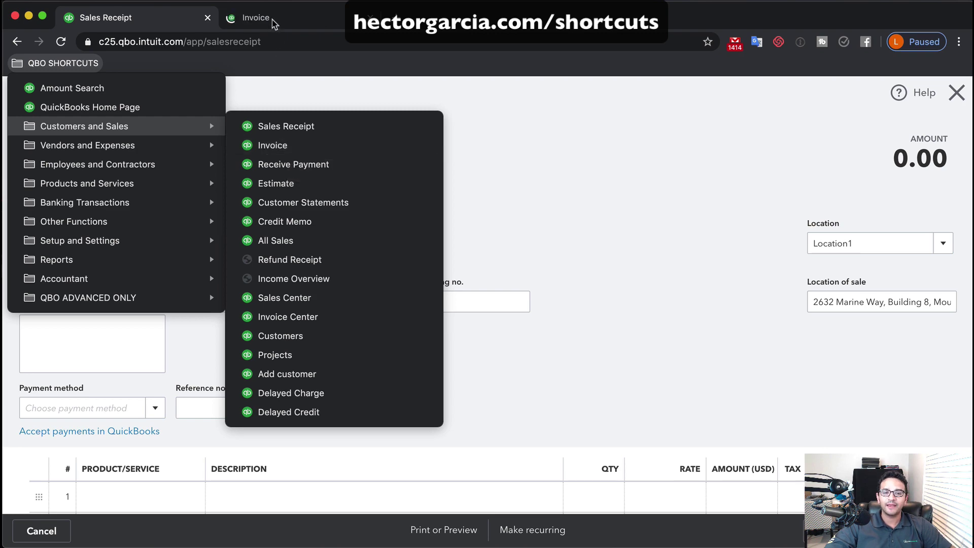
click(272, 27)
click(271, 25)
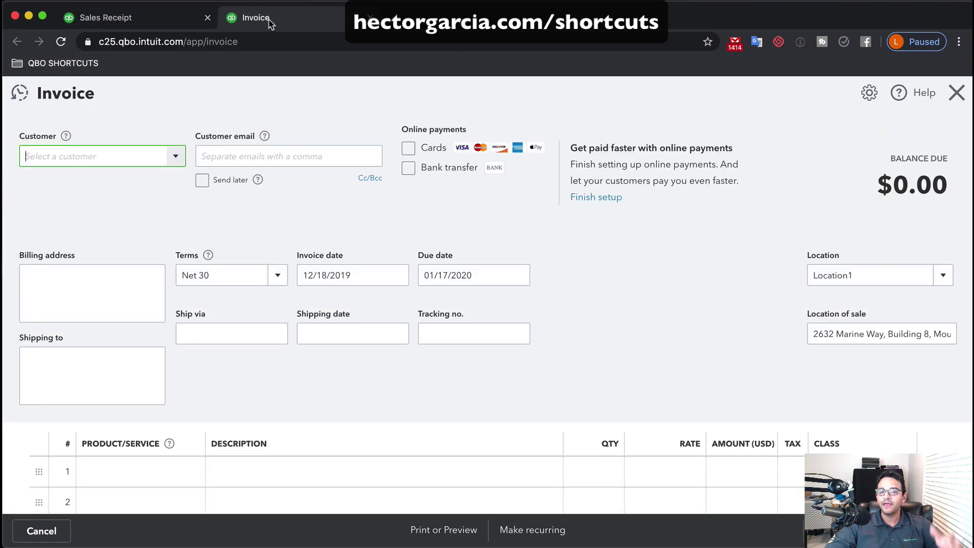
Open the Profit and Loss shortcut from the Reports folder in a separate browser tab and switch to it.
click(56, 63)
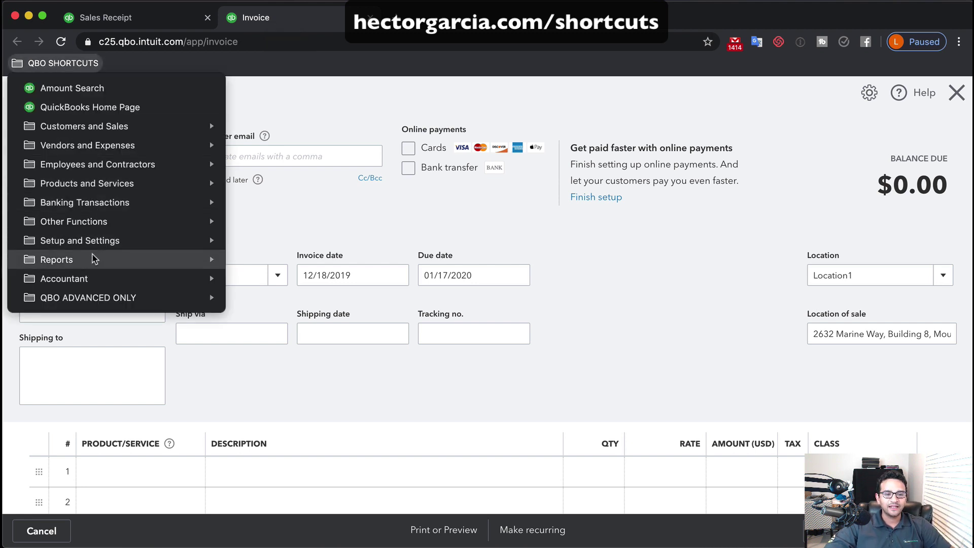
mouse_move(93, 257)
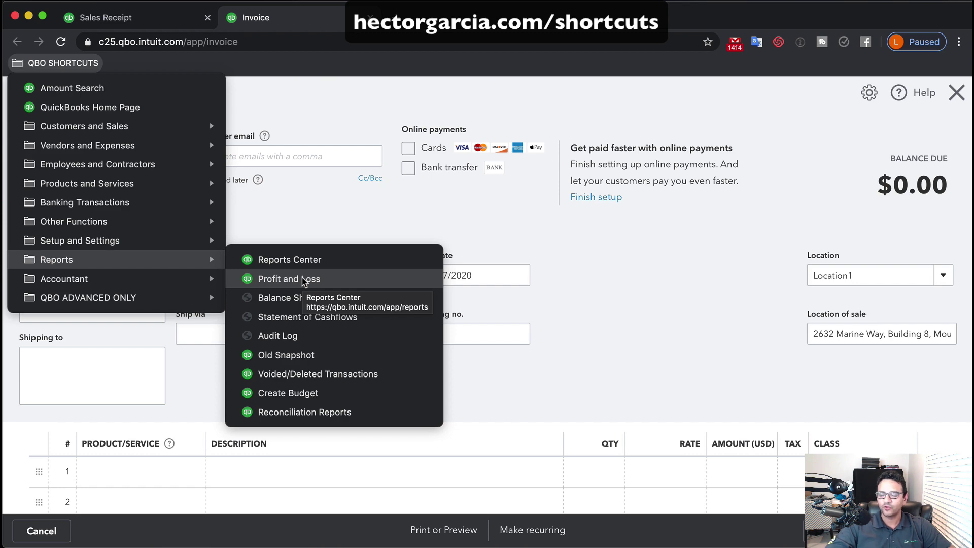
super+click(303, 280)
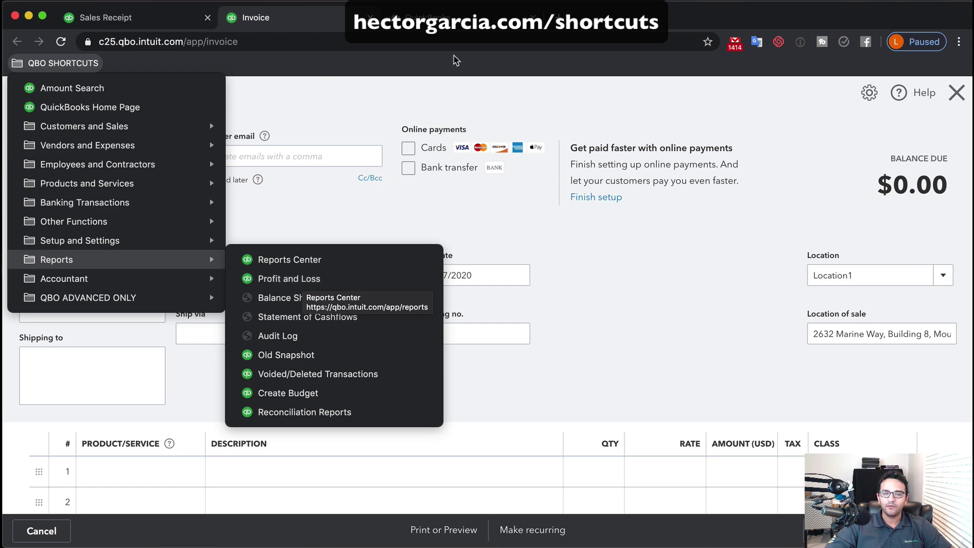
click(416, 17)
click(416, 17)
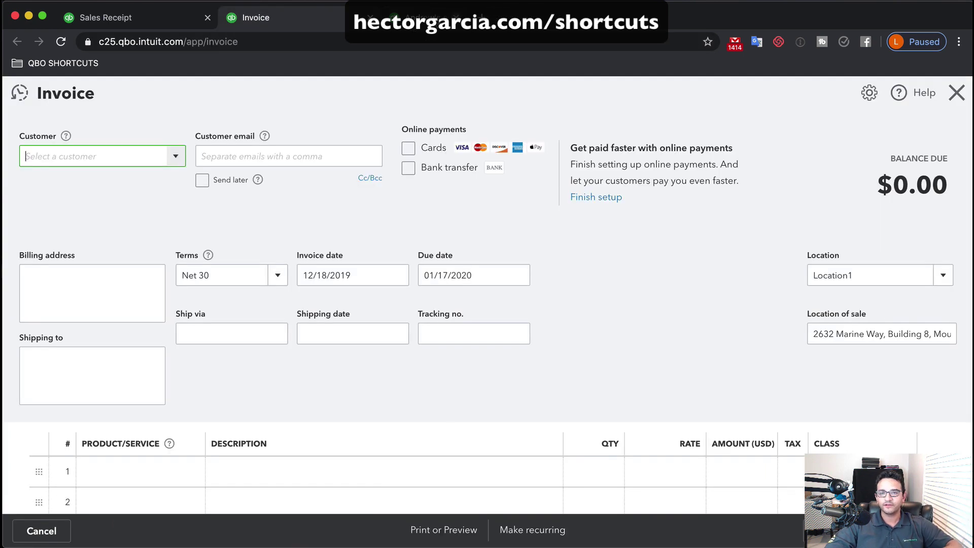
Close the Profit and Loss and Invoice tabs, and open Reclassify transactions from the Accountant shortcuts.
key(super+w)
key(super+w)
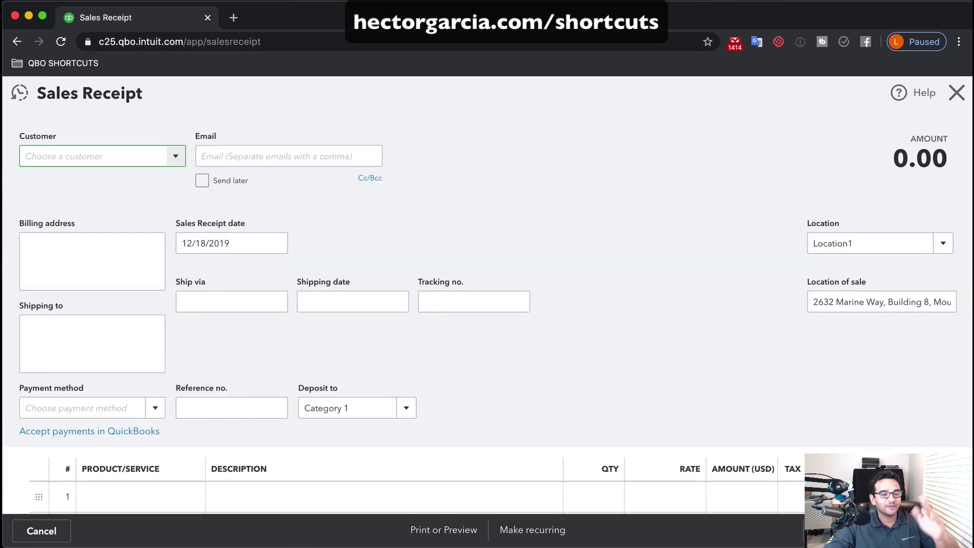
click(64, 62)
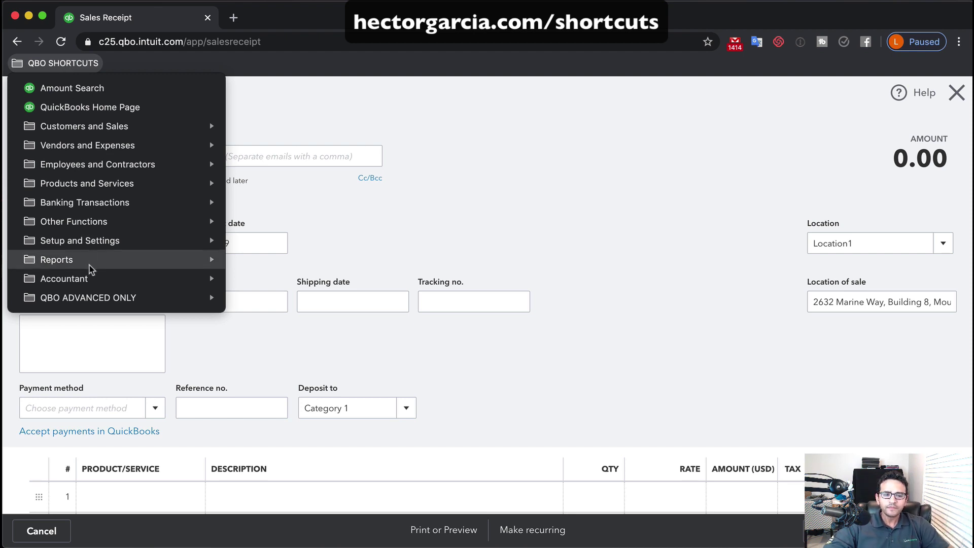
mouse_move(76, 279)
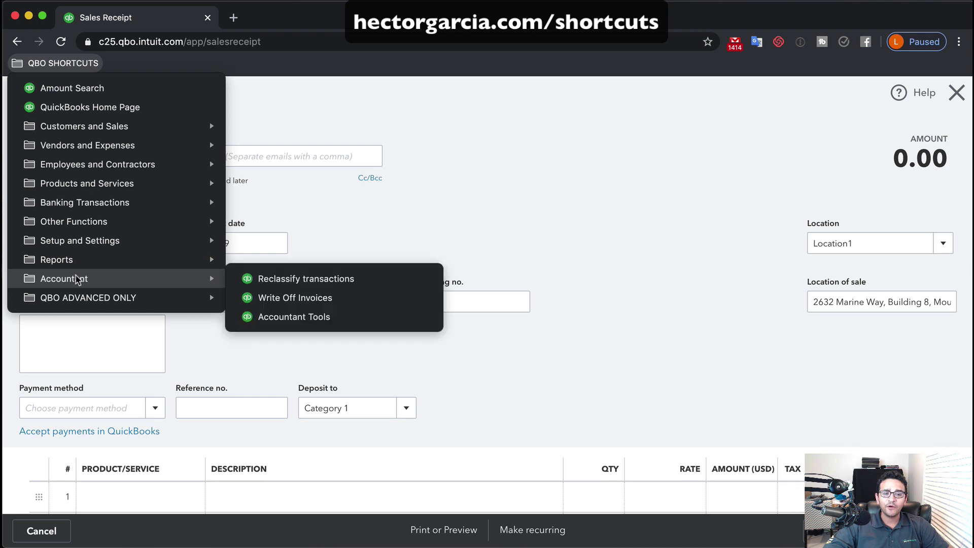
click(320, 282)
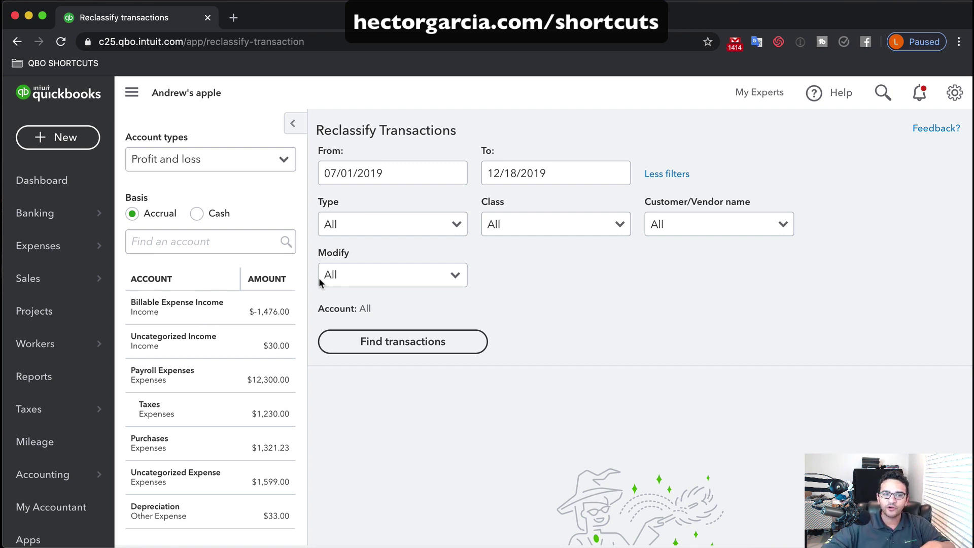
List the Uncategorized Expense account's transactions and select the four expense lines dated 12/15/2019 through 12/18/2019.
drag(343, 42, 72, 40)
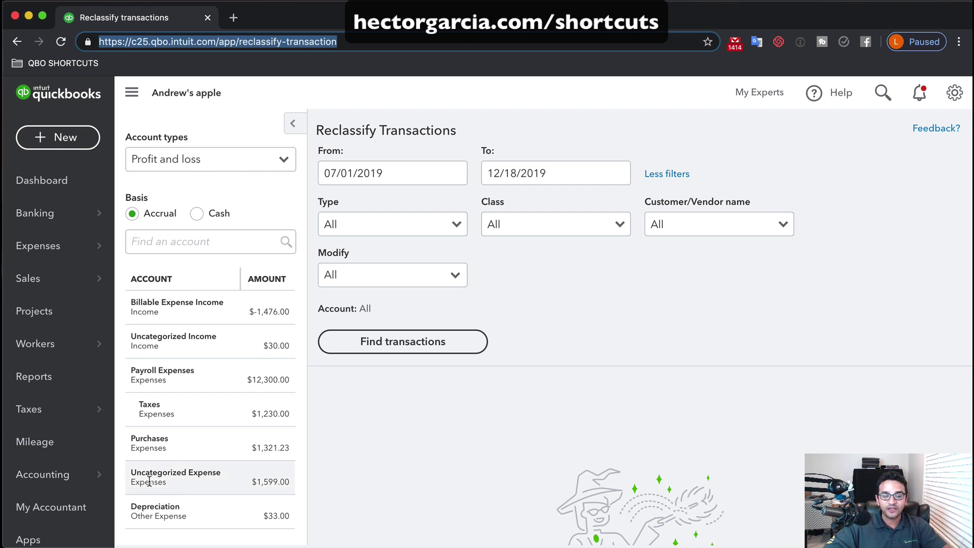
click(181, 477)
scroll(642, 461, down, 3)
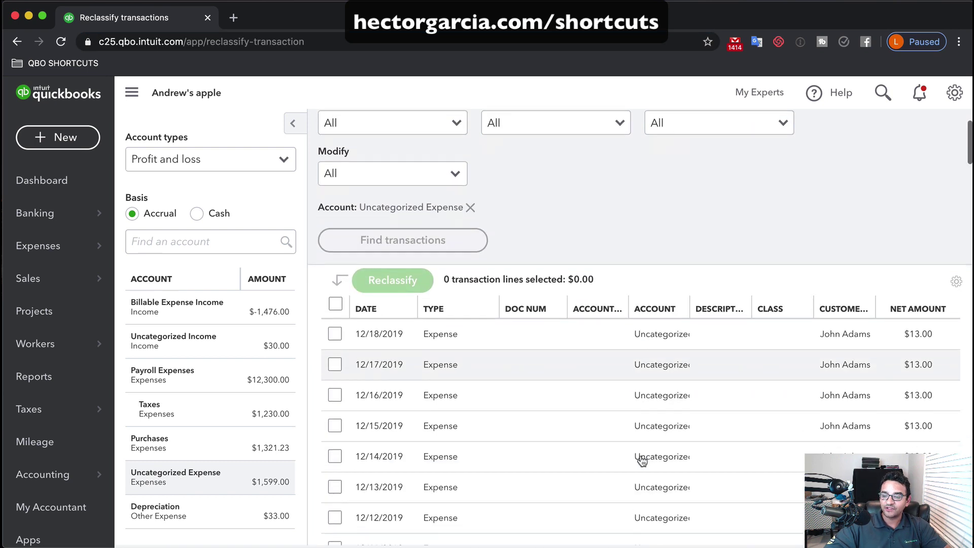
click(335, 333)
click(335, 364)
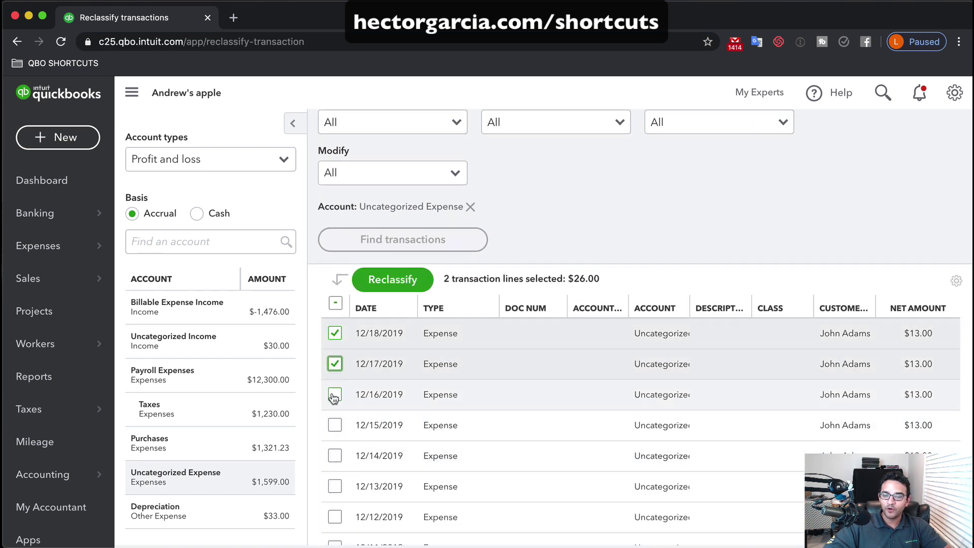
click(335, 395)
click(335, 424)
Examine the choices in the Type, Class and Customer/Vendor name filters without changing them.
scroll(409, 229, up, 3)
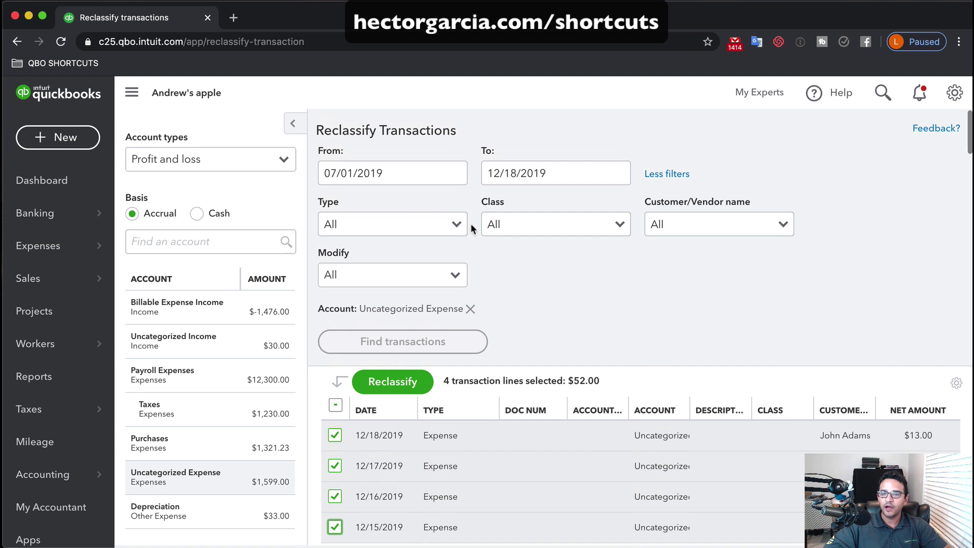
click(409, 228)
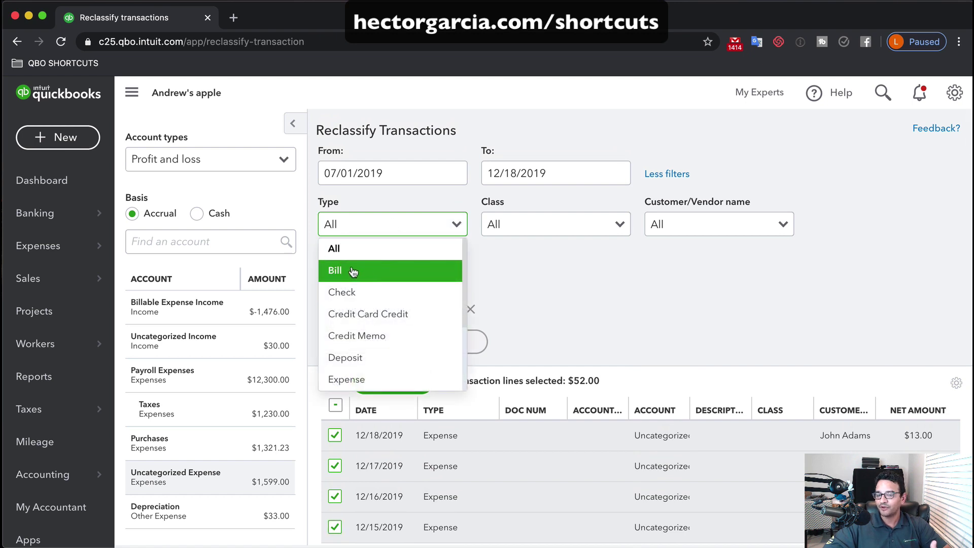
click(623, 228)
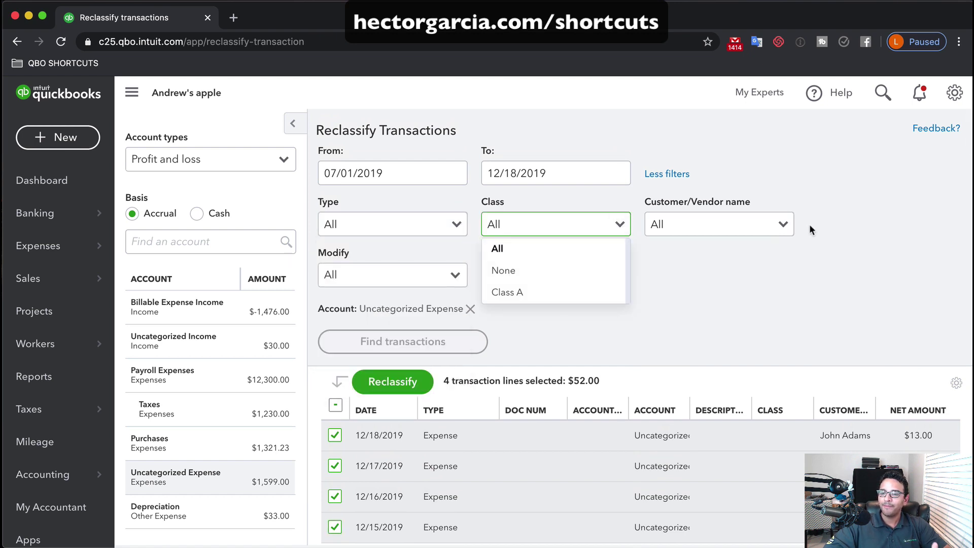
click(783, 224)
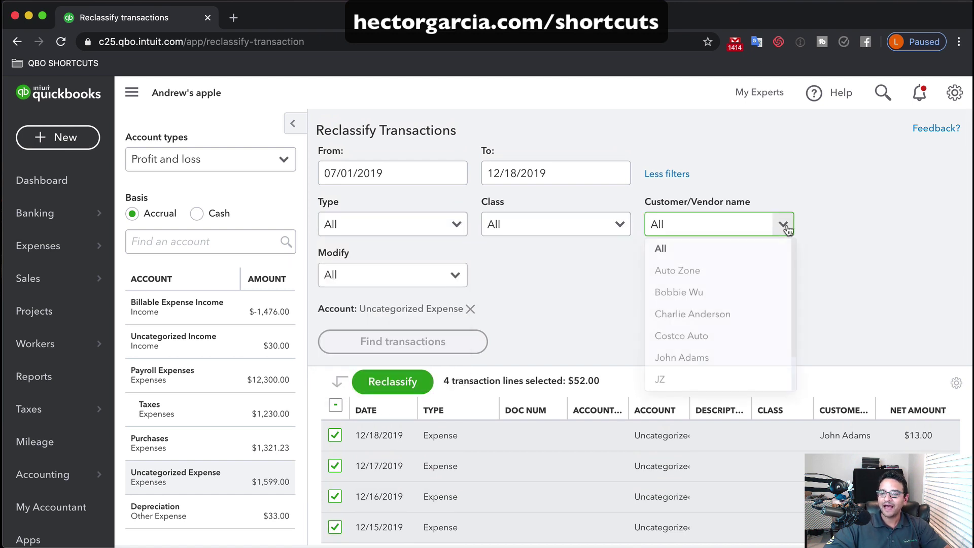
click(619, 285)
Reclassify the selected transaction lines to the Payroll Expenses account, choose a class for them, and apply the change.
scroll(356, 406, down, 3)
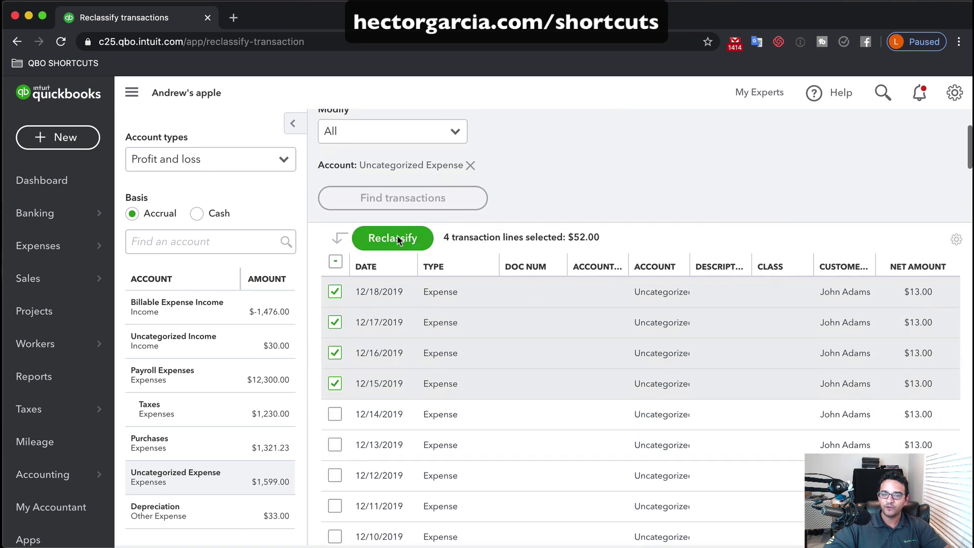
click(409, 237)
click(443, 300)
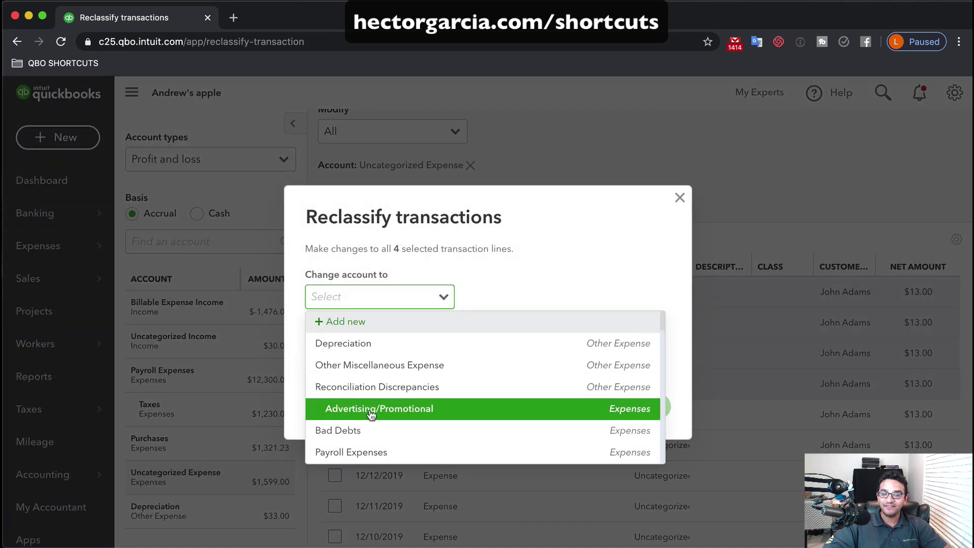
click(381, 455)
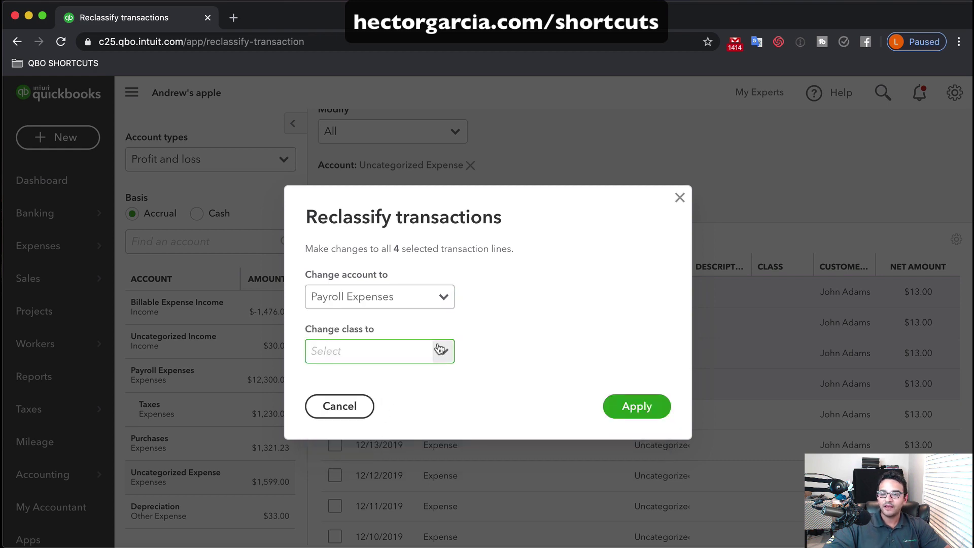
click(440, 350)
click(325, 398)
click(657, 408)
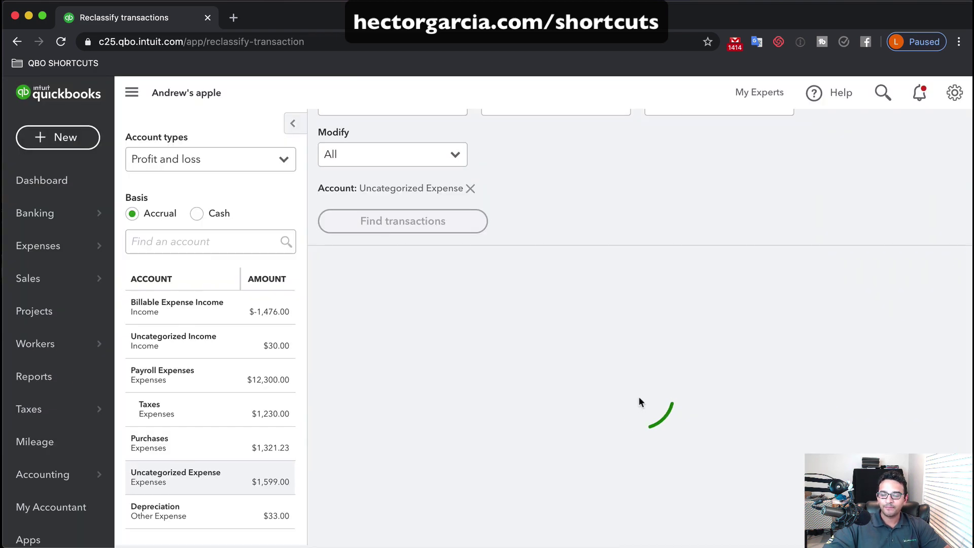
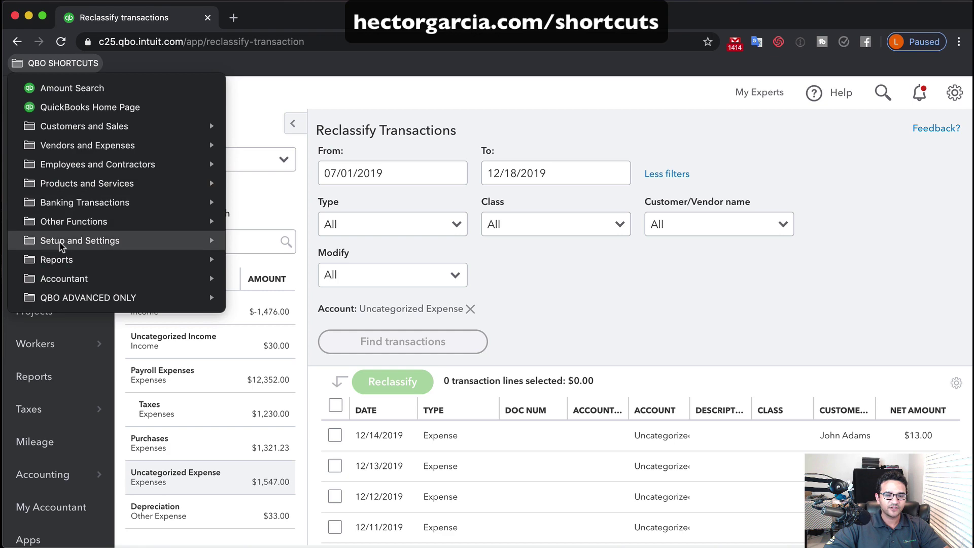
Open the Write Off Invoices page from the Accountant shortcuts.
mouse_move(77, 279)
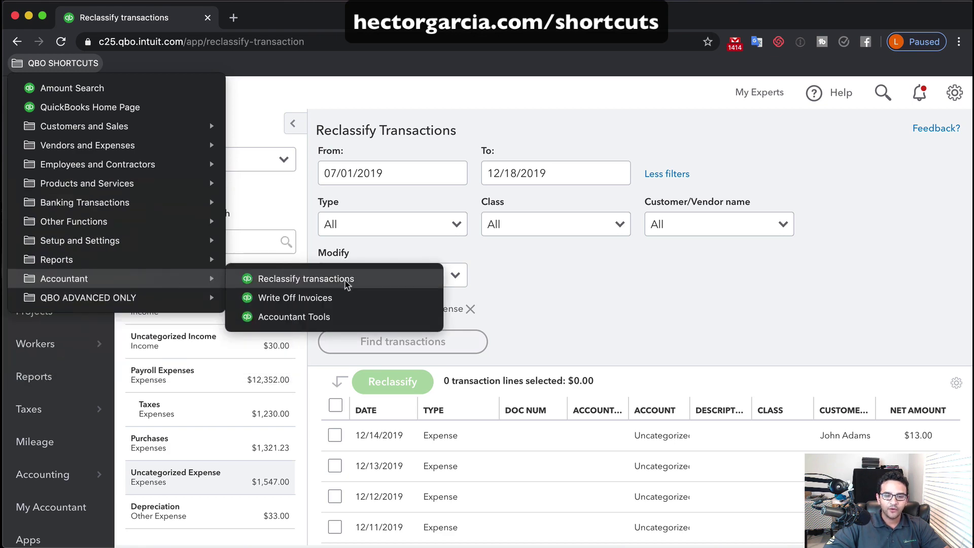
click(302, 299)
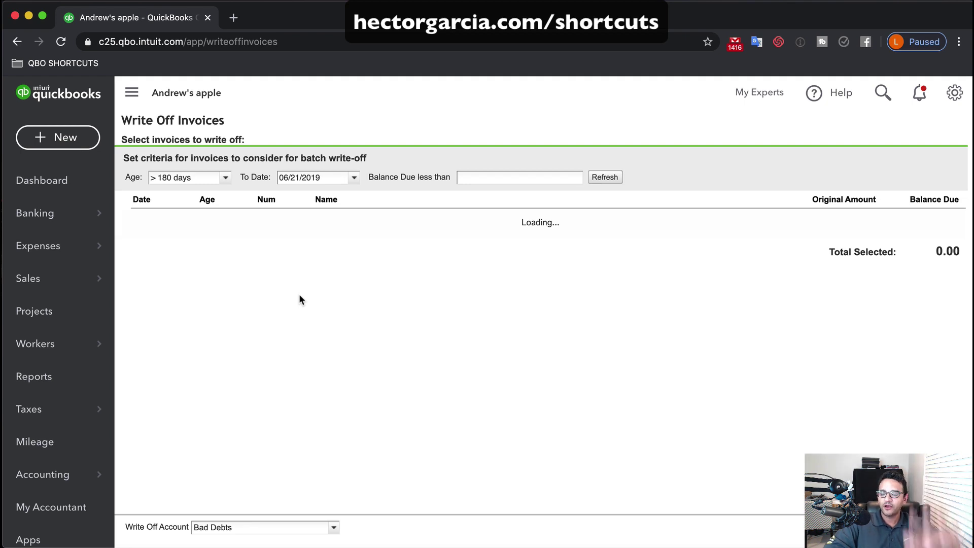
Open the Accountant Tools page from the Accountant shortcuts.
click(62, 64)
mouse_move(91, 286)
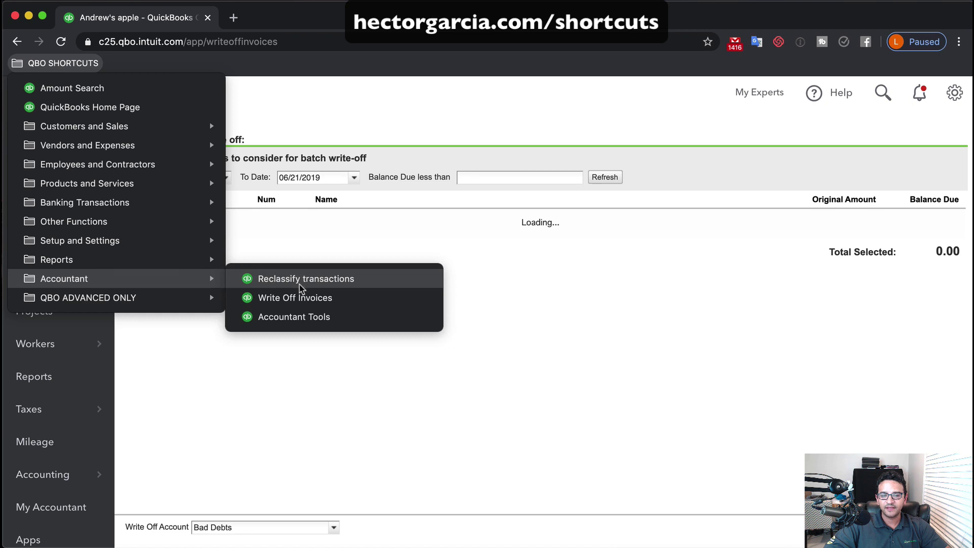
click(300, 316)
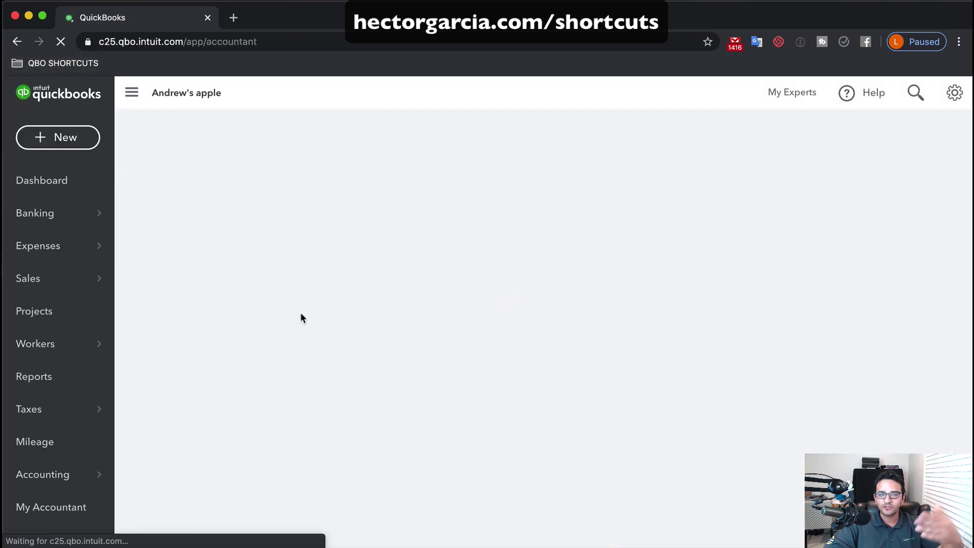
Examine the date range choices under Report and Tool Defaults, the Close Books option and the reconciliation status table.
scroll(300, 312, down, 3)
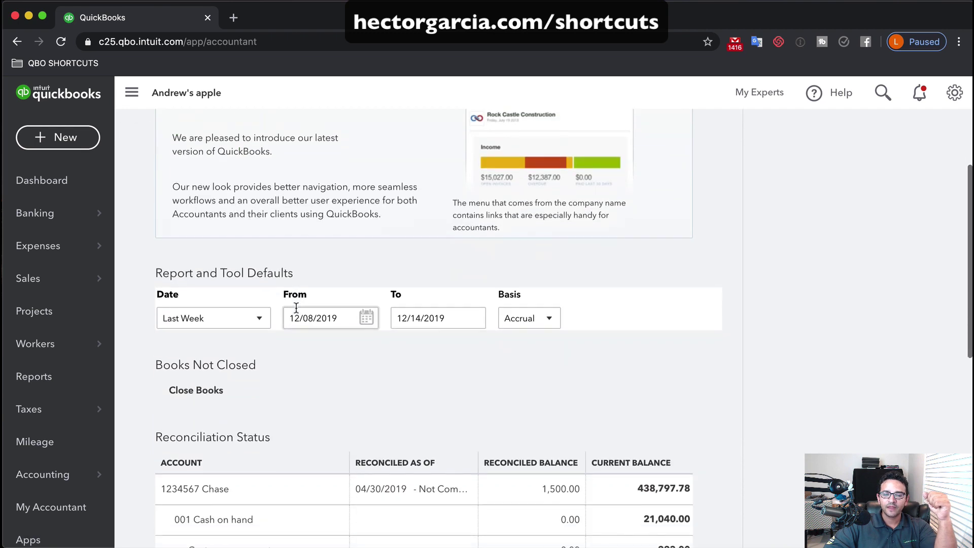
scroll(297, 308, down, 1)
click(256, 262)
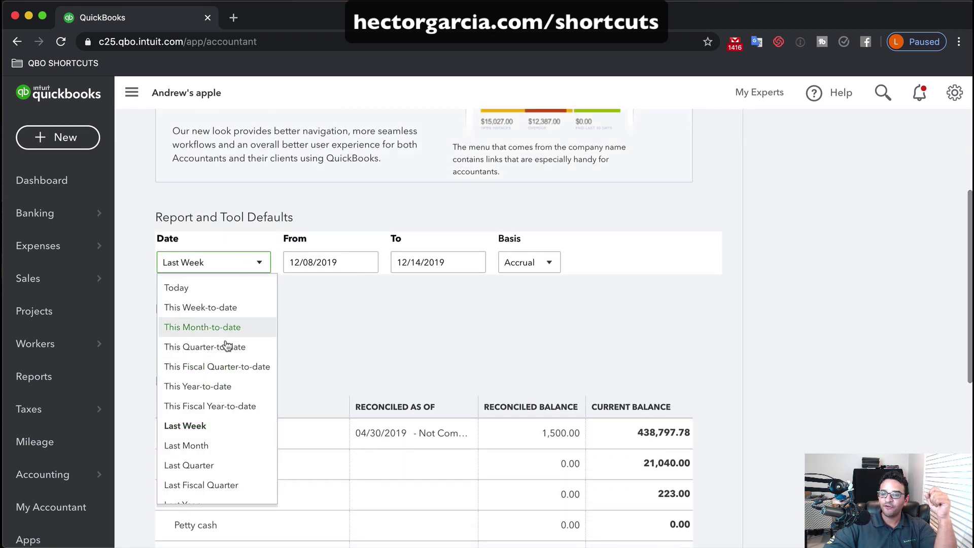
click(400, 315)
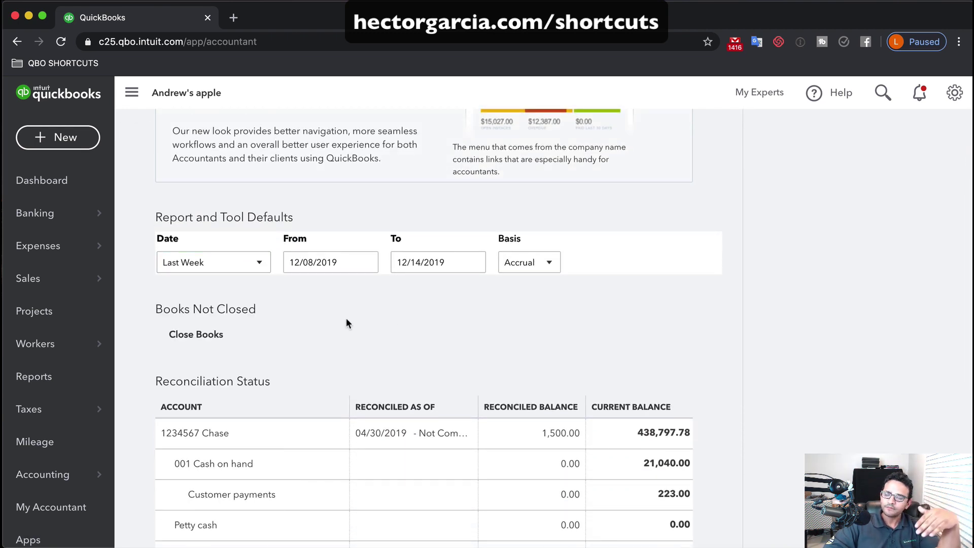
click(256, 265)
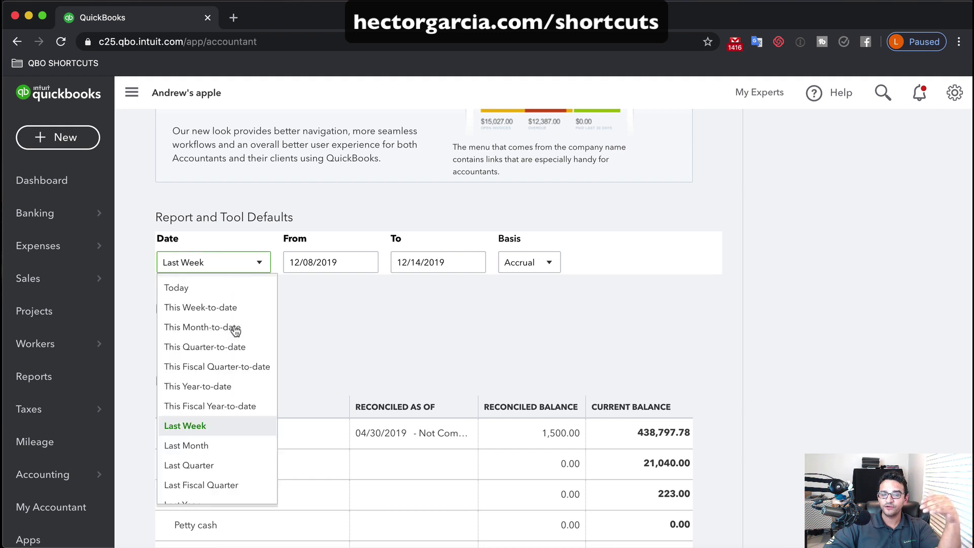
click(336, 352)
scroll(335, 350, down, 2)
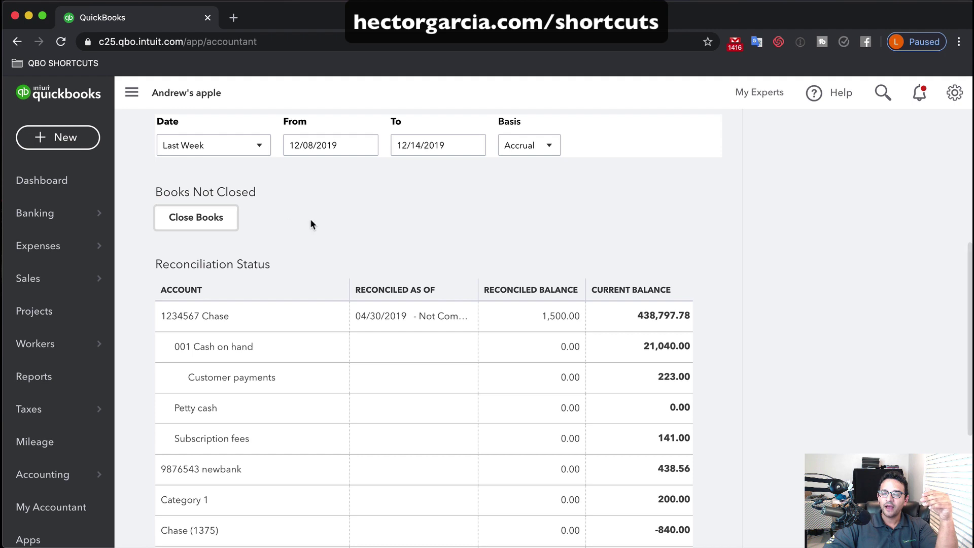
View the Close Books settings without changing them, and review the reconciliation status table on the Accountant Tools page.
click(198, 222)
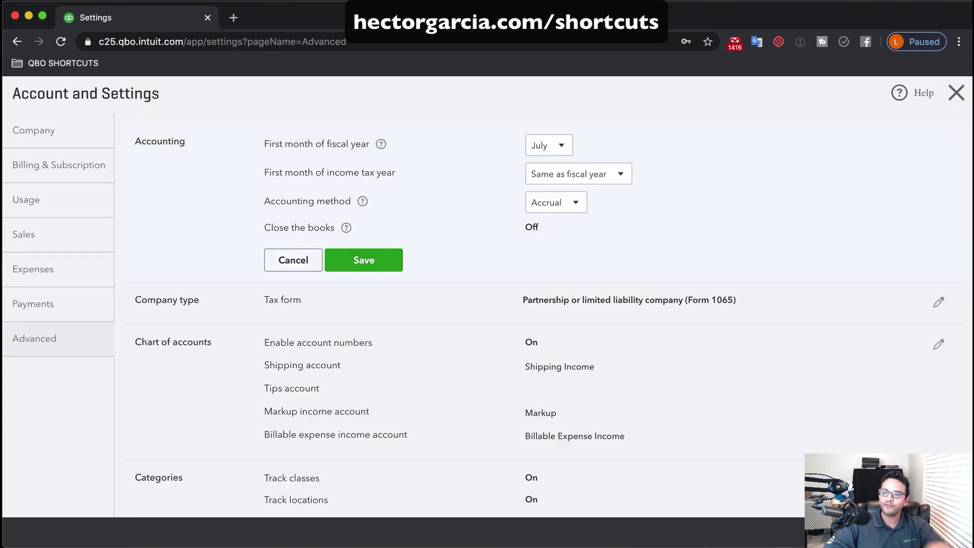
click(952, 99)
click(533, 328)
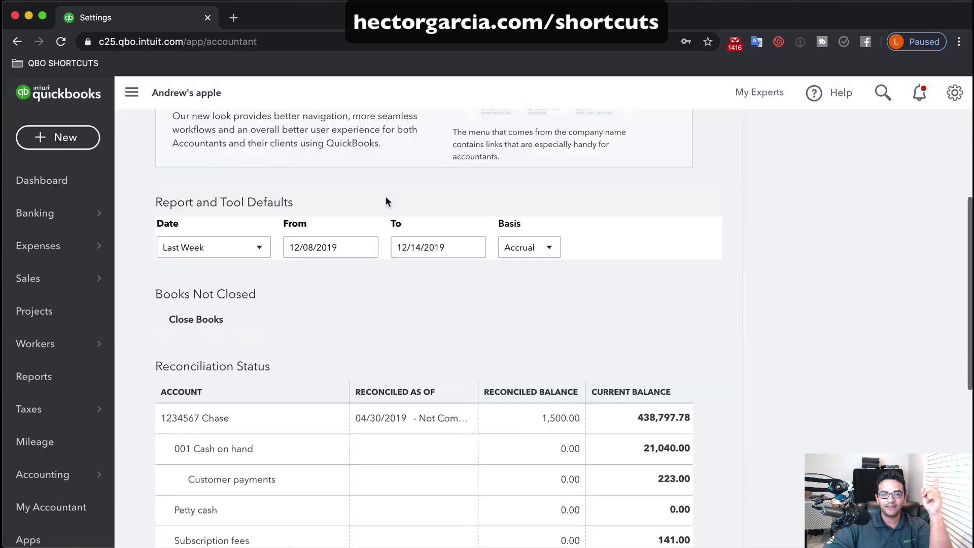
scroll(394, 395, down, 10)
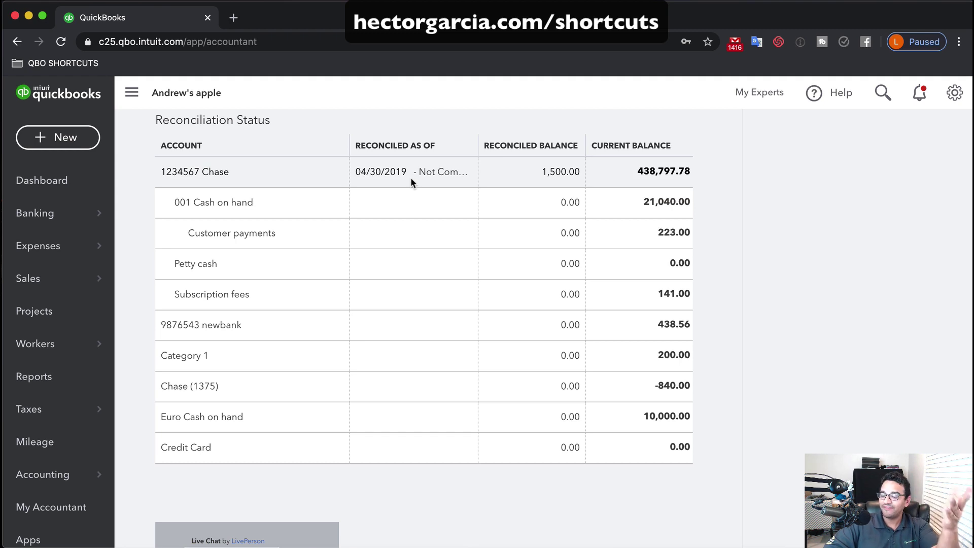
scroll(410, 178, down, 1)
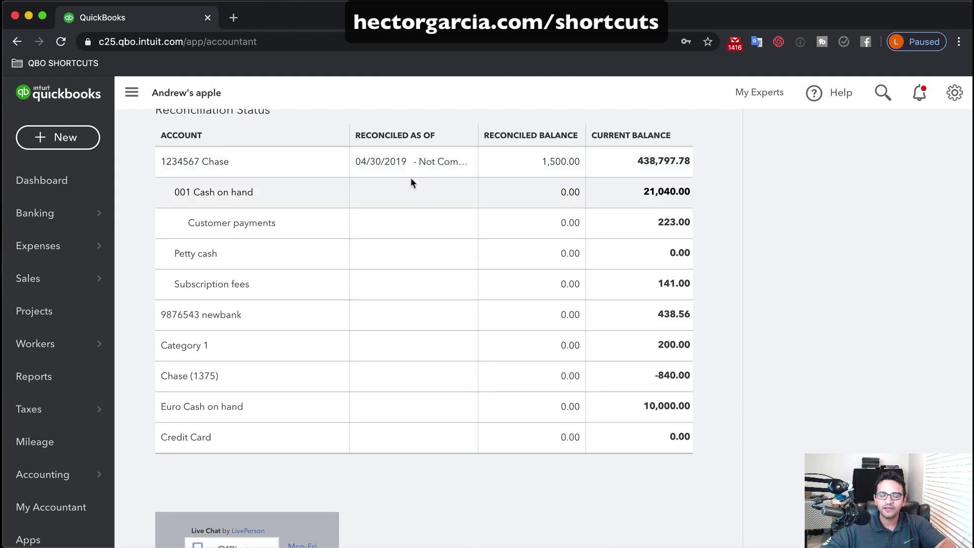
Open the Search page from the Other Functions shortcuts.
click(59, 65)
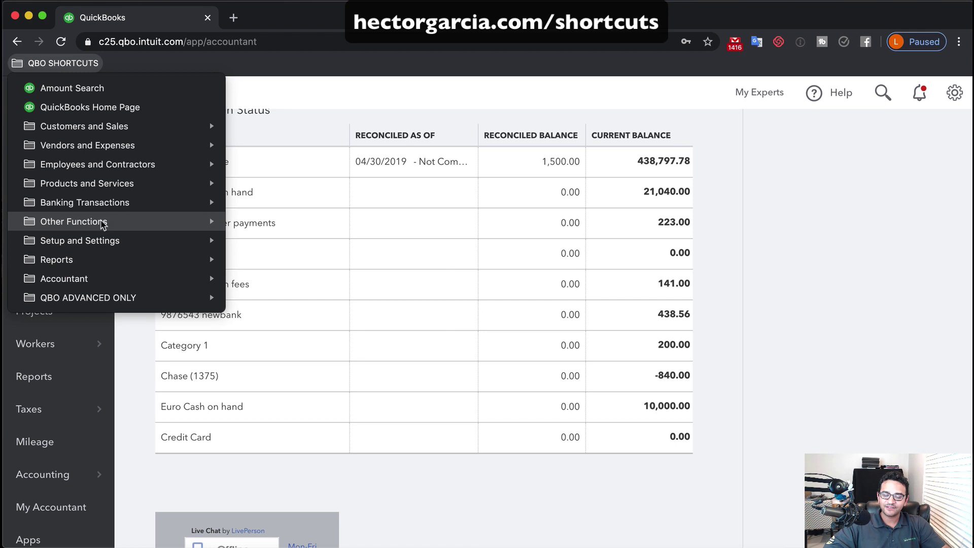
mouse_move(101, 224)
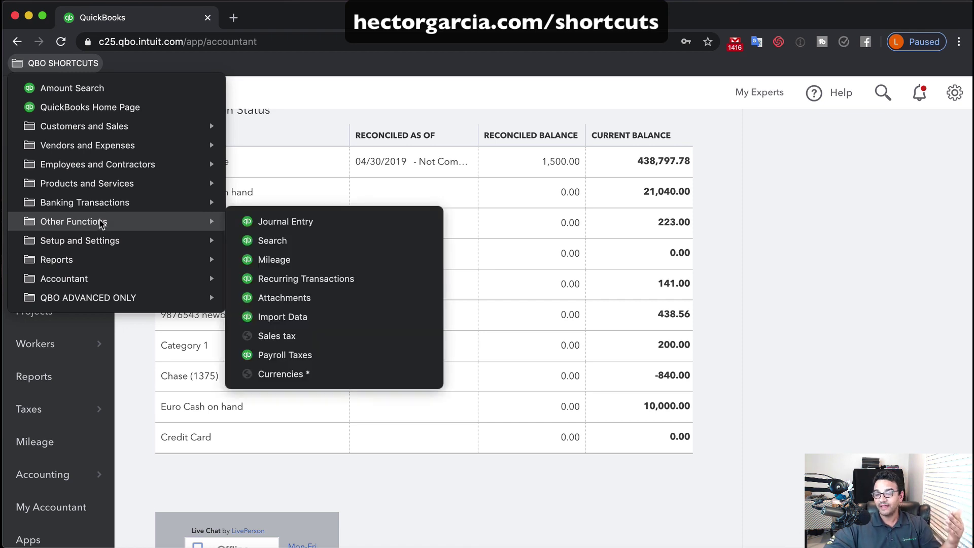
click(265, 243)
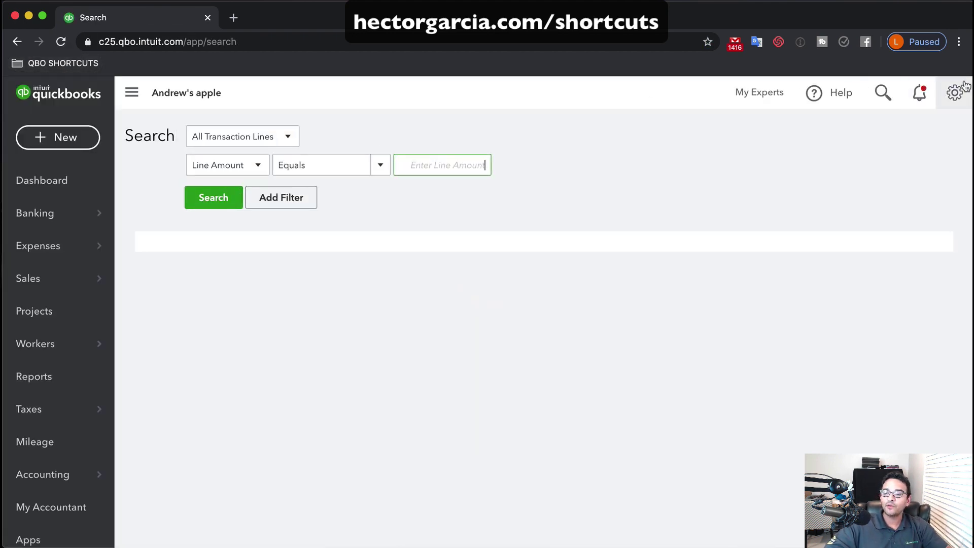
Reach the same Search page through the quick search's Advanced Search, and compare it with the Search shortcut under Other Functions.
click(885, 93)
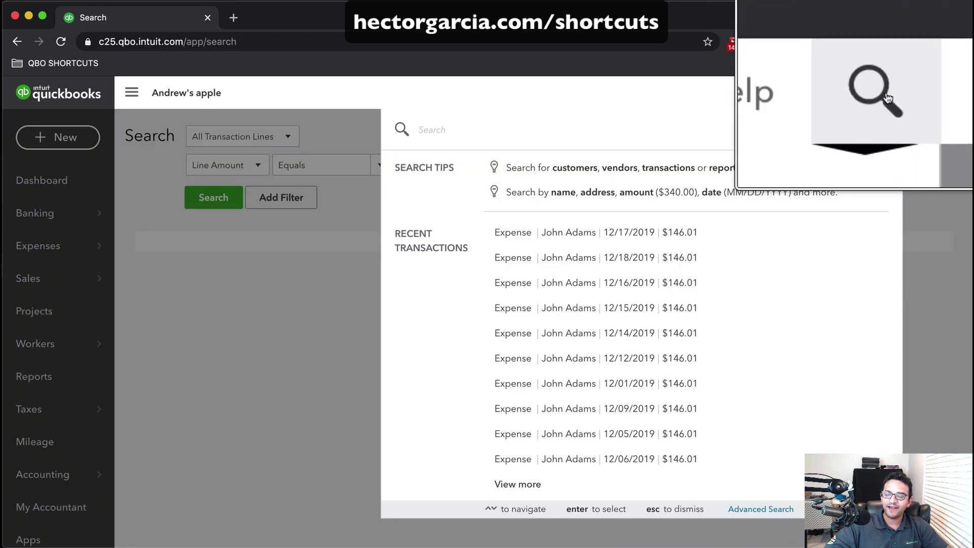
click(760, 507)
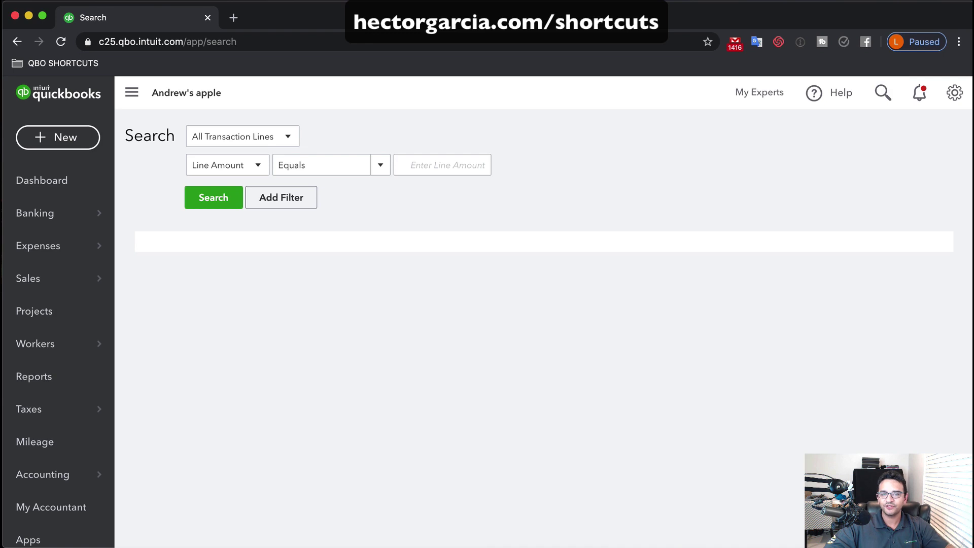
click(65, 63)
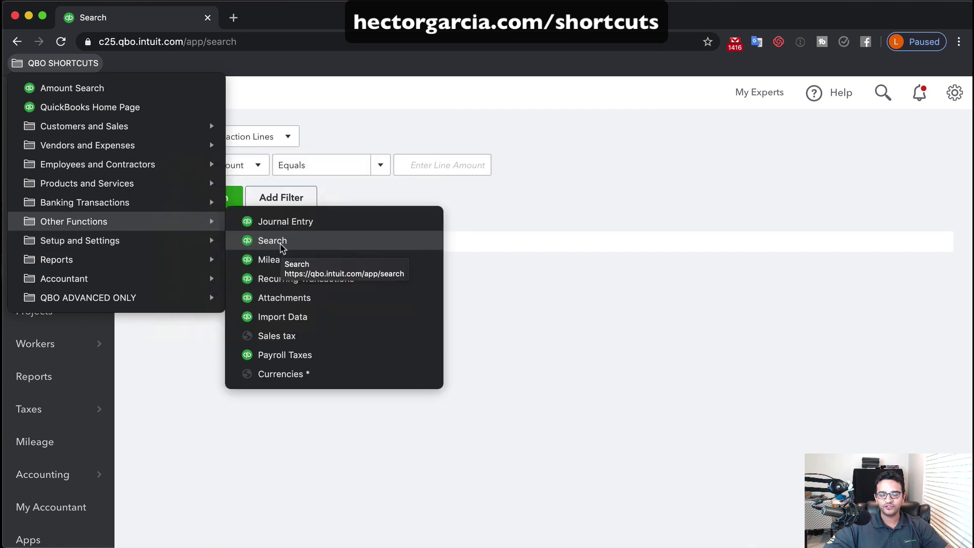
click(559, 221)
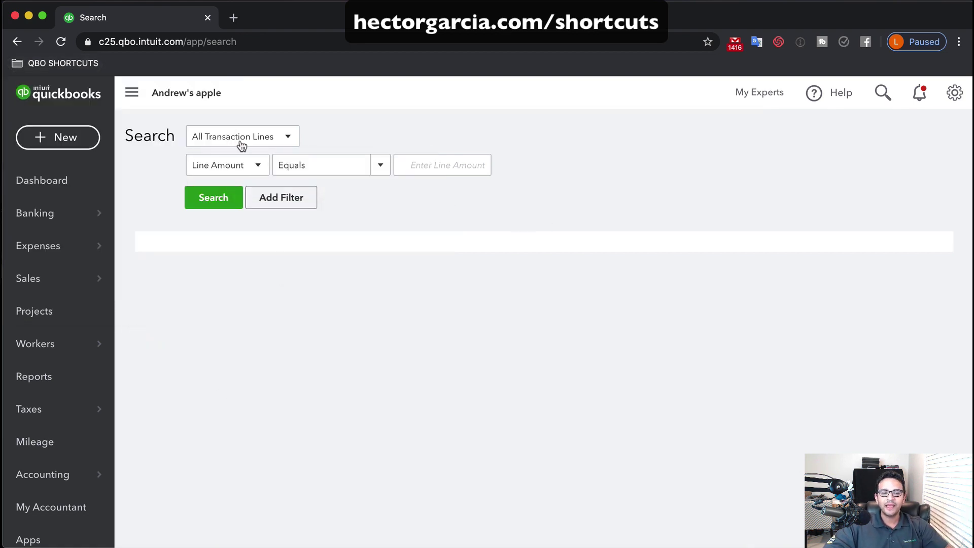
Return to the dashboard and open the Amount Search shortcut.
click(10, 181)
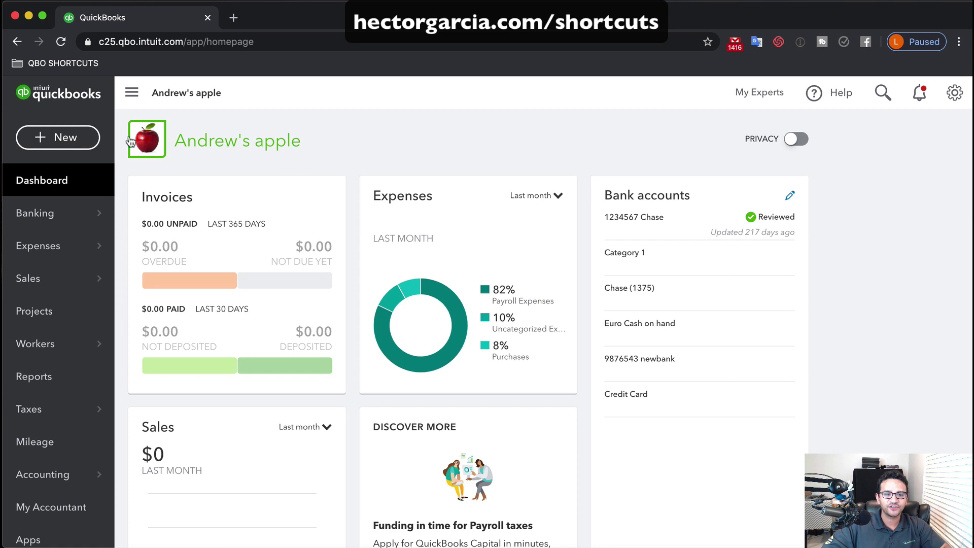
click(62, 65)
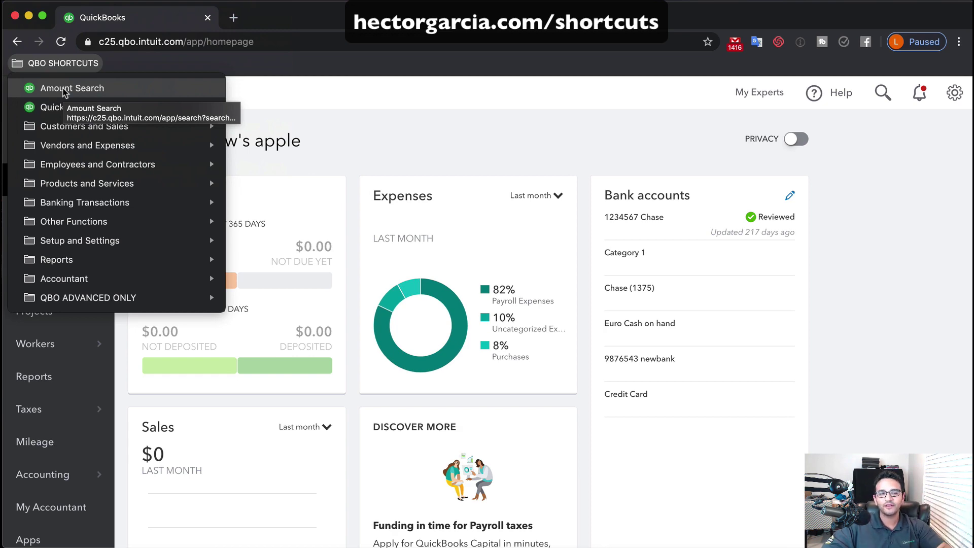
click(63, 89)
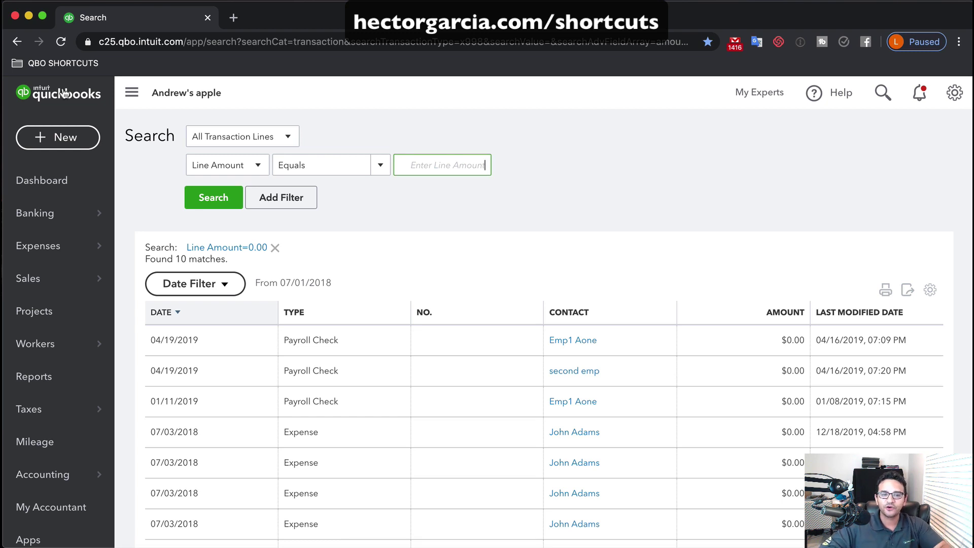
Search all transaction lines for a line amount equal to 50.00.
click(257, 165)
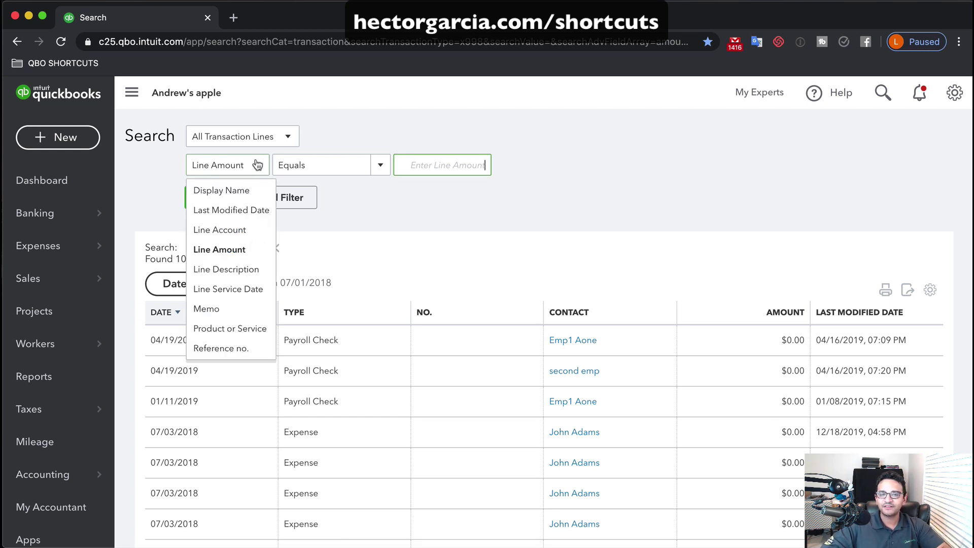
click(382, 166)
click(380, 165)
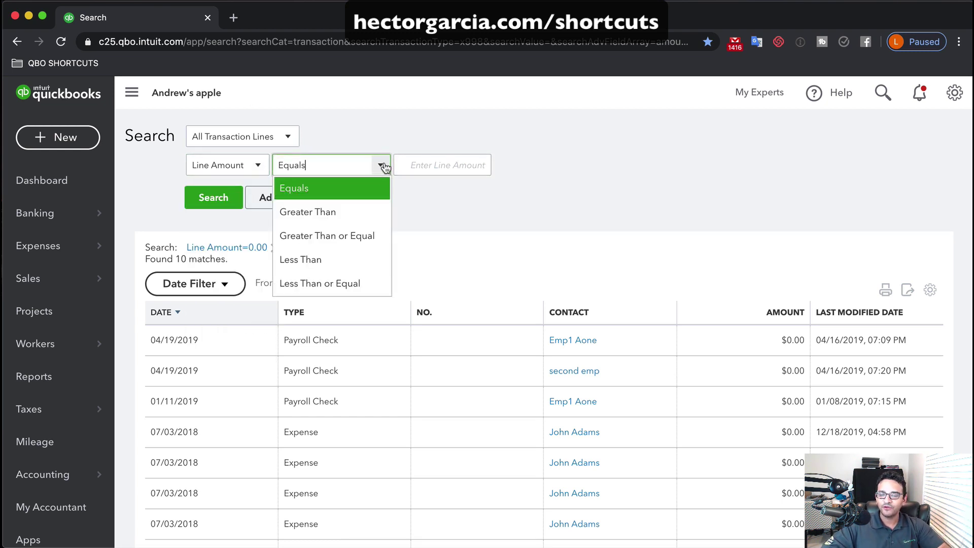
click(426, 163)
text(50.00)
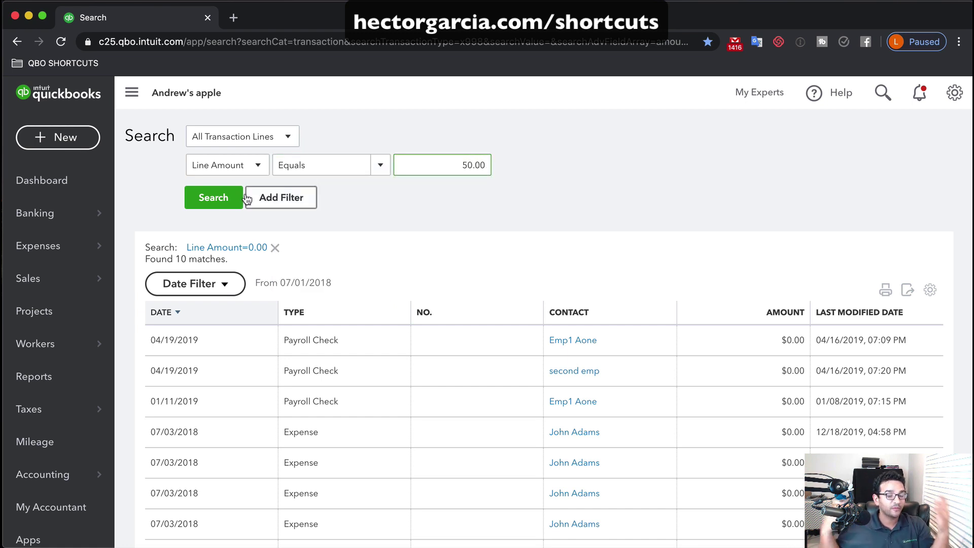
click(206, 203)
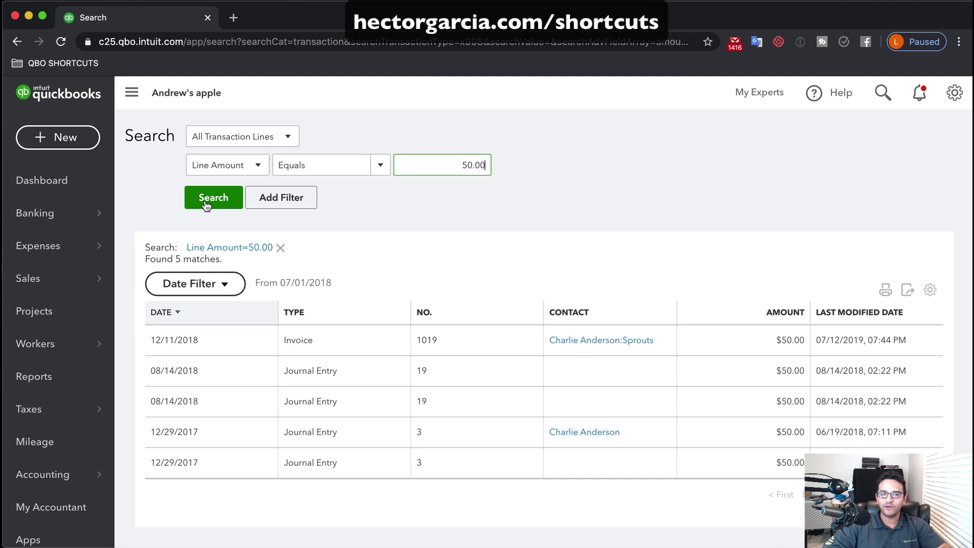
Open the Voided/Deleted Transactions audit log from the Reports shortcuts.
click(63, 63)
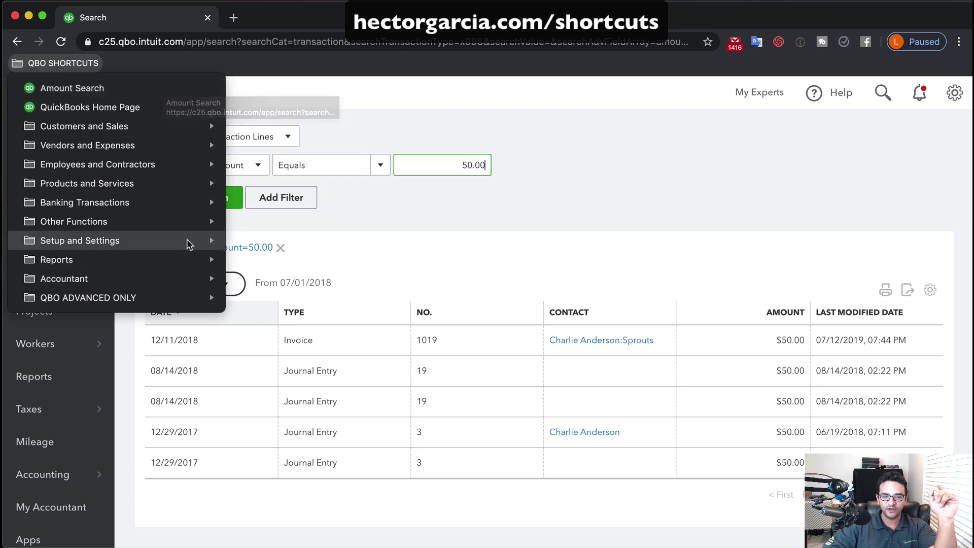
mouse_move(189, 244)
mouse_move(68, 267)
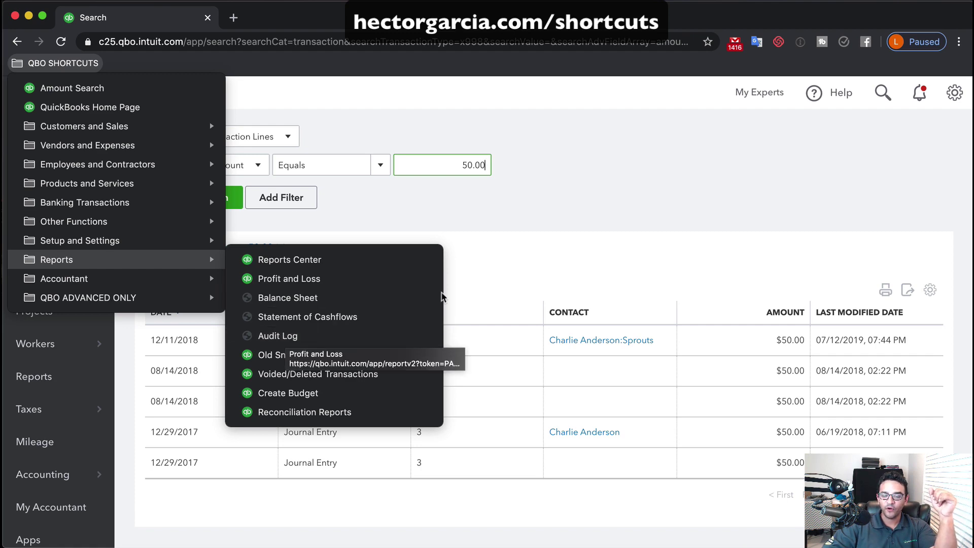
click(275, 378)
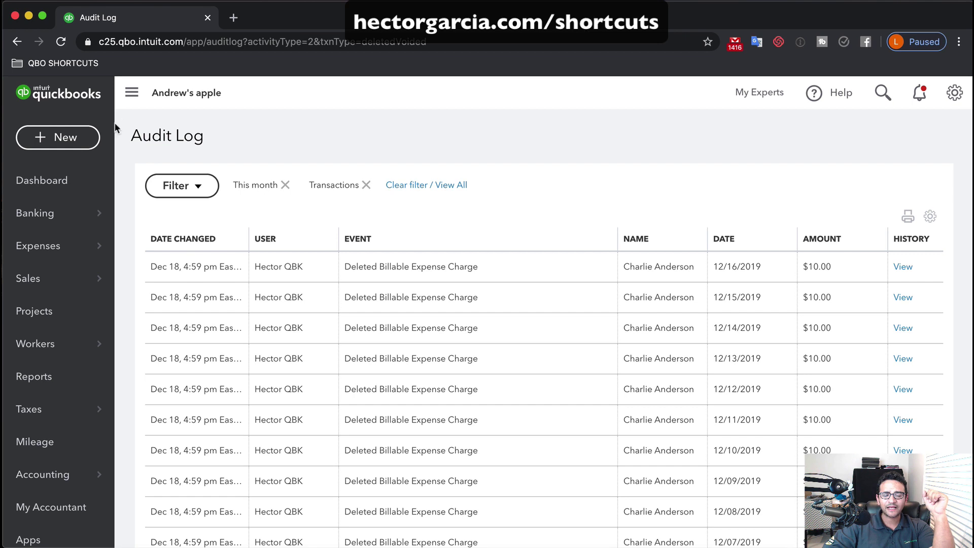
Open the Hide Unbilled Expenses page from the Setup and Settings shortcuts.
click(65, 63)
mouse_move(100, 267)
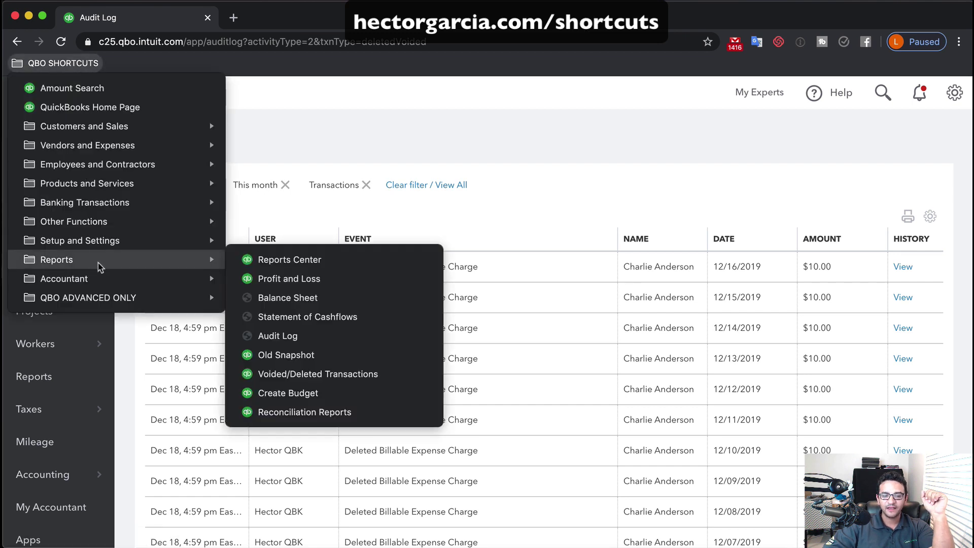
mouse_move(104, 245)
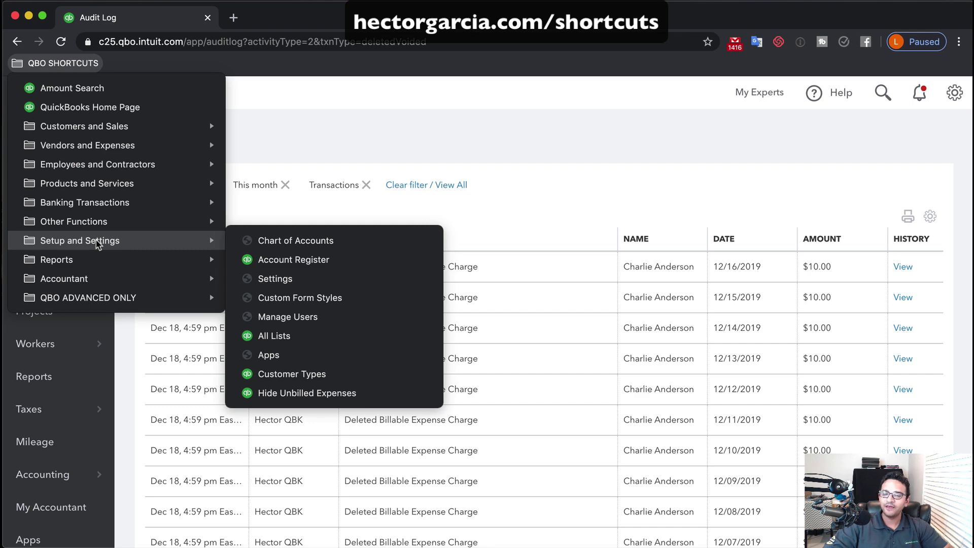
click(303, 394)
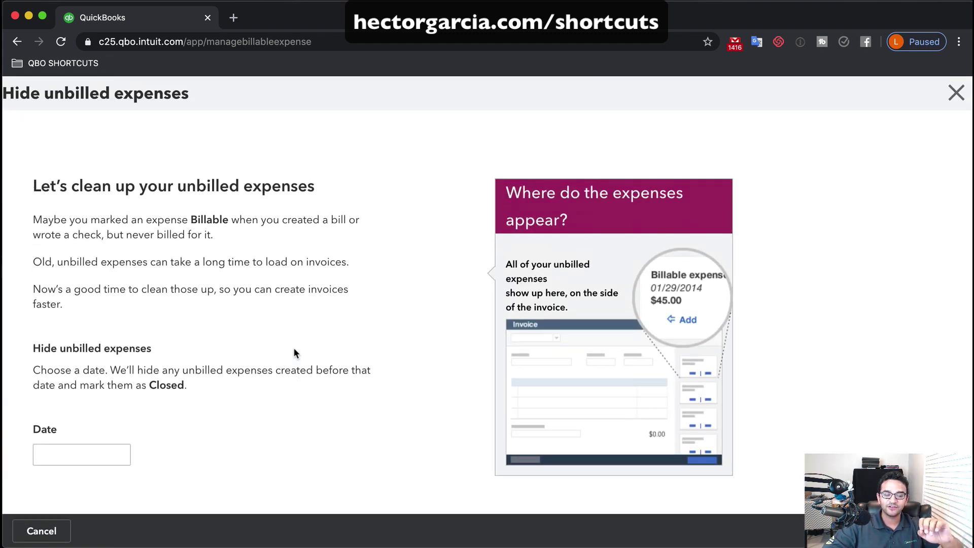
Enter 12/15/2019 as the cutoff date for hiding unbilled expenses and finish the form.
click(68, 454)
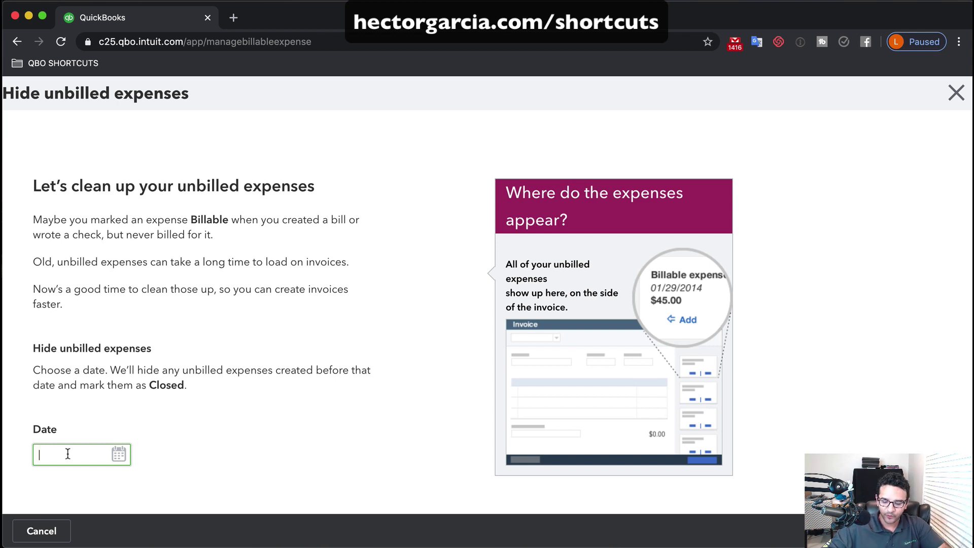
text(12/15/2019)
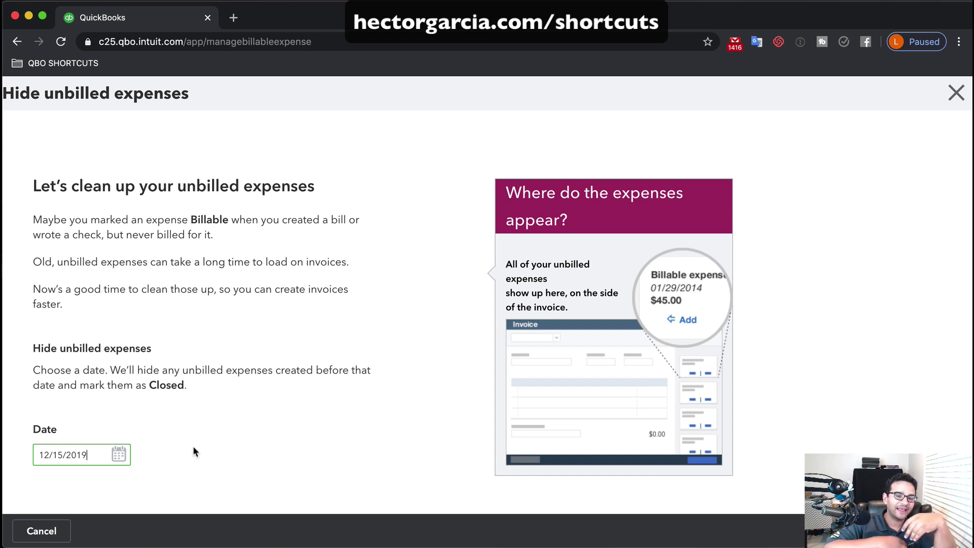
key(Tab)
key(Return)
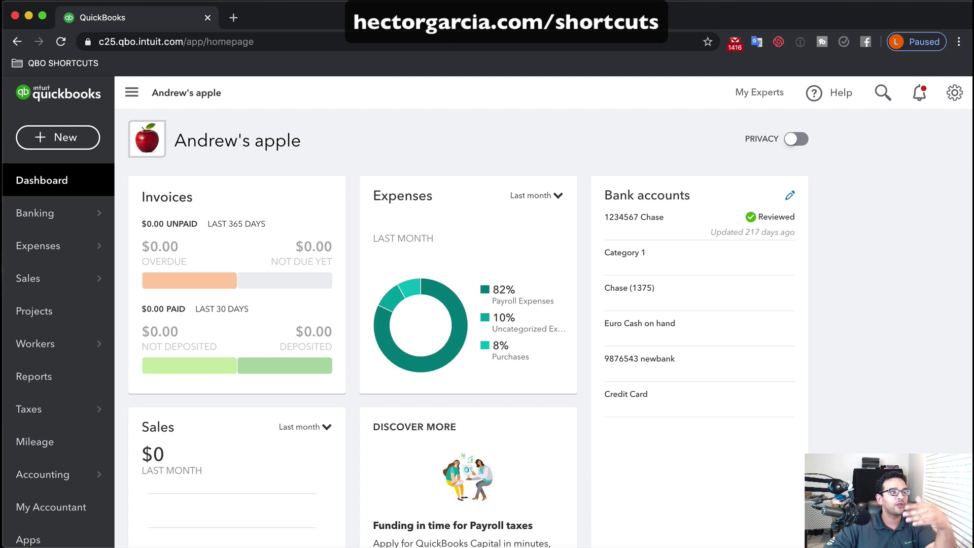
Try to open the Batch Transactions page from the QBO Advanced Only shortcuts.
mouse_move(445, 303)
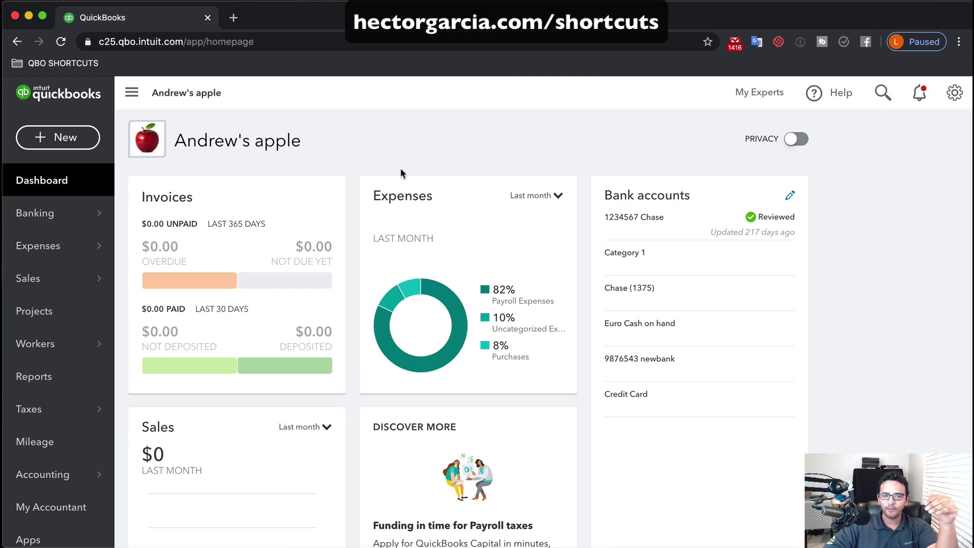
click(65, 62)
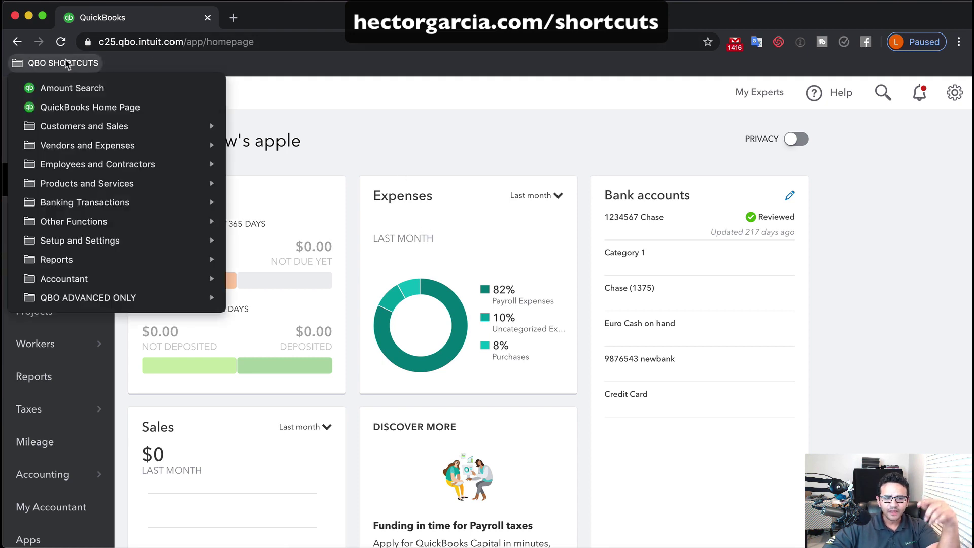
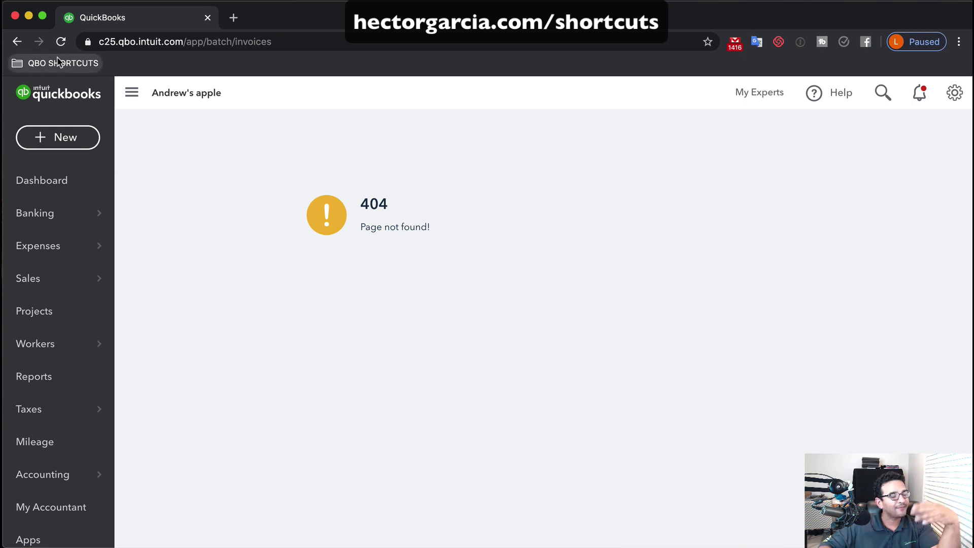
Look through the QBO Advanced Only and Accountant shortcuts, and open the Bank Register from the Banking Transactions shortcuts.
click(63, 63)
mouse_move(111, 301)
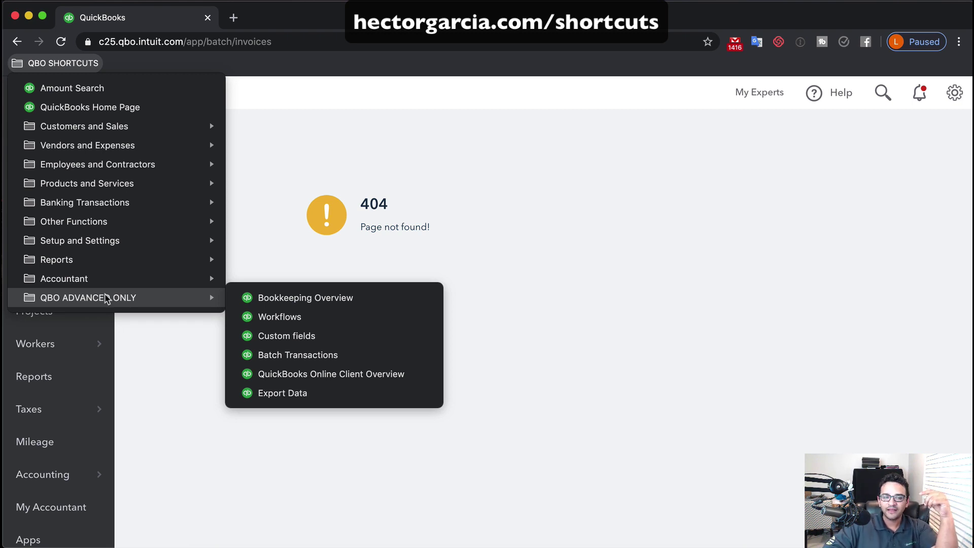
mouse_move(91, 272)
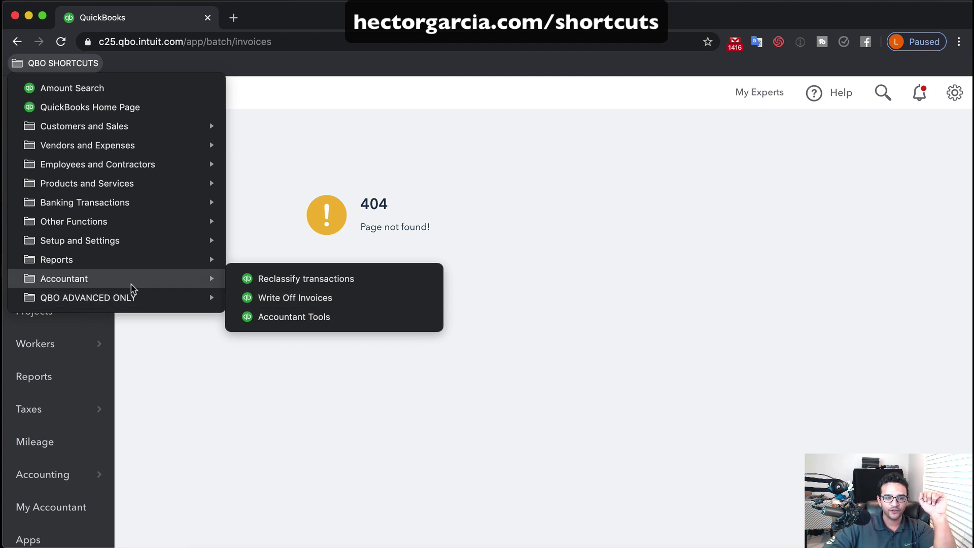
mouse_move(93, 207)
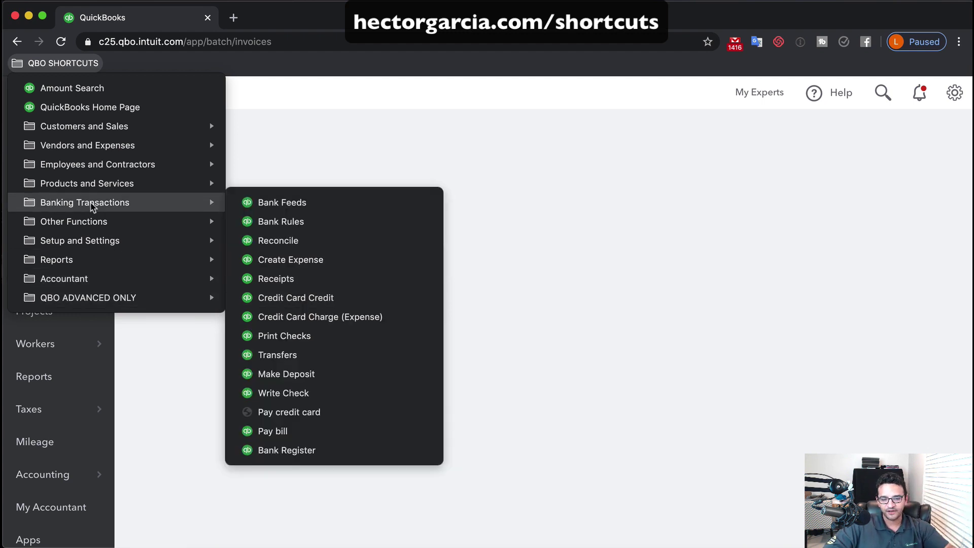
click(291, 453)
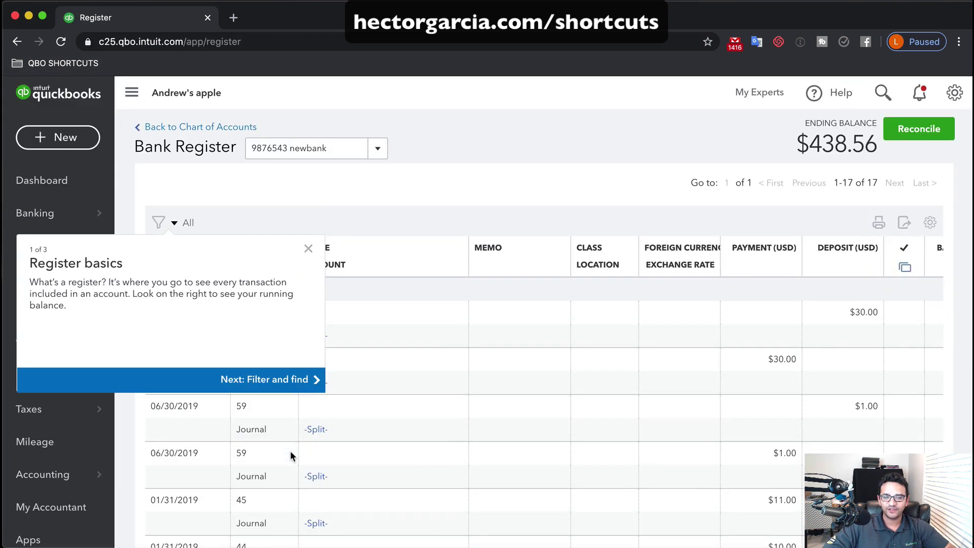
Dismiss the Register basics tour and switch the bank register to the Chase (1375) account.
click(308, 248)
click(377, 148)
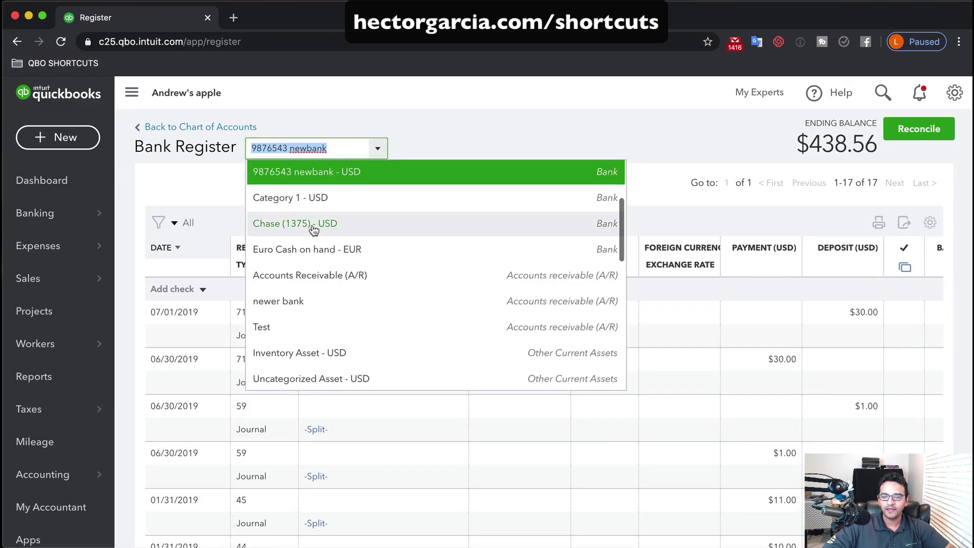
scroll(335, 360, down, 5)
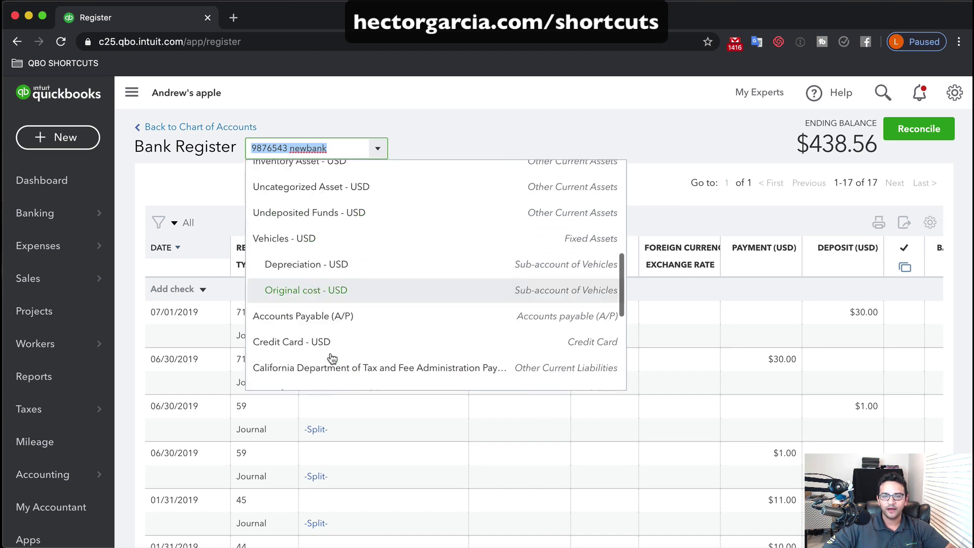
scroll(333, 359, up, 8)
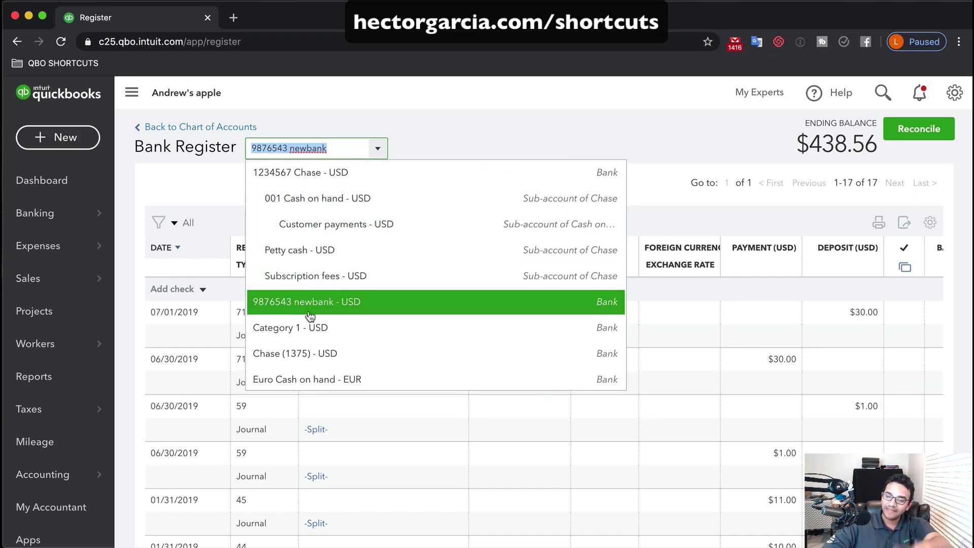
click(310, 355)
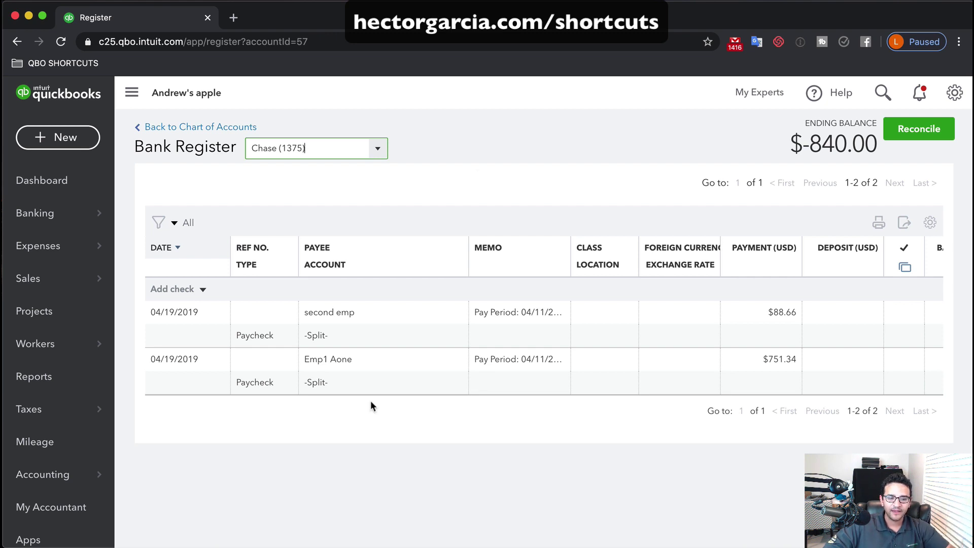
View the 001 Cash on hand register from the Chart of Accounts, and look over the Banking Transactions shortcuts.
click(50, 478)
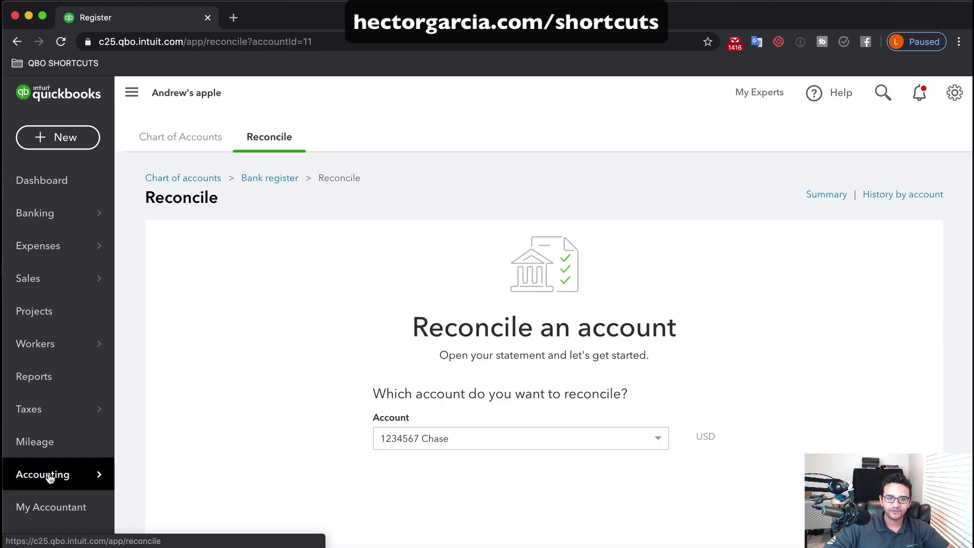
click(181, 148)
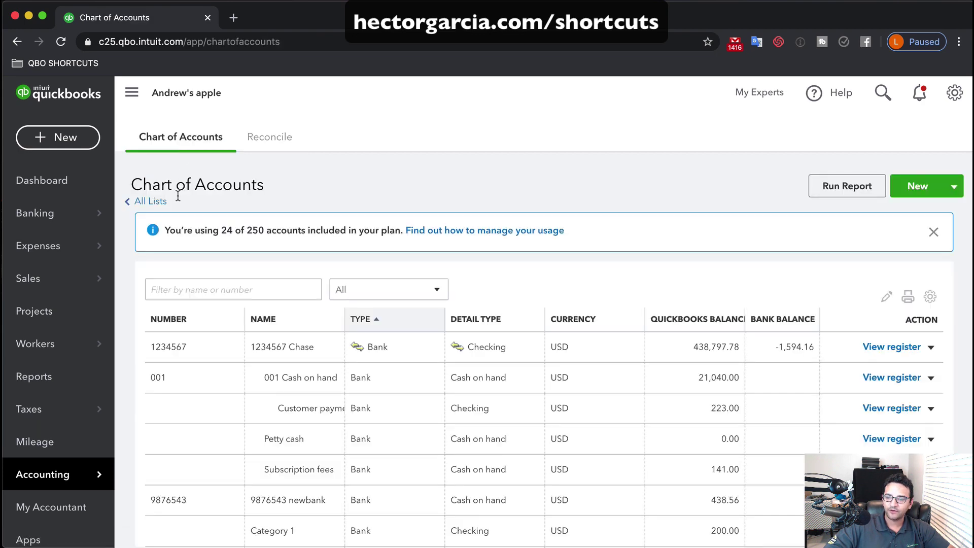
scroll(287, 367, down, 4)
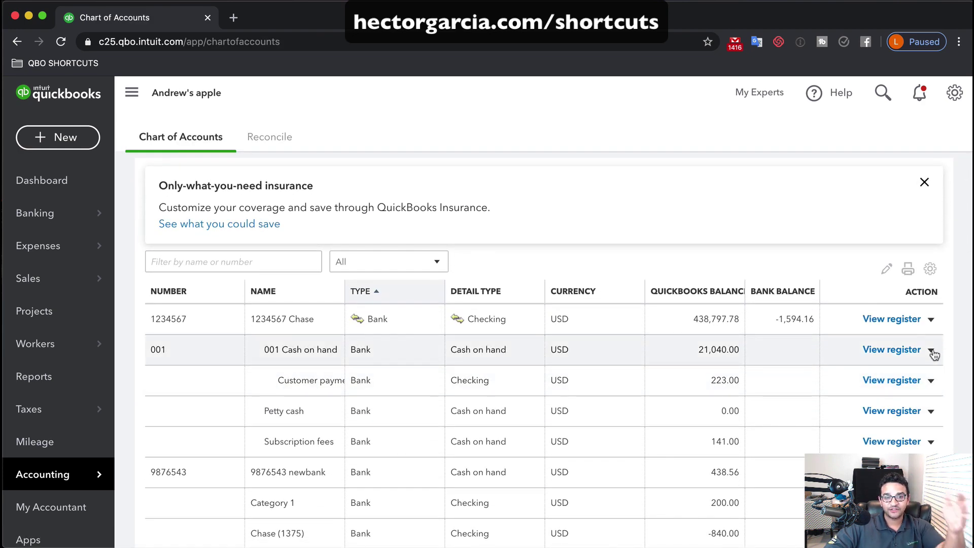
click(902, 354)
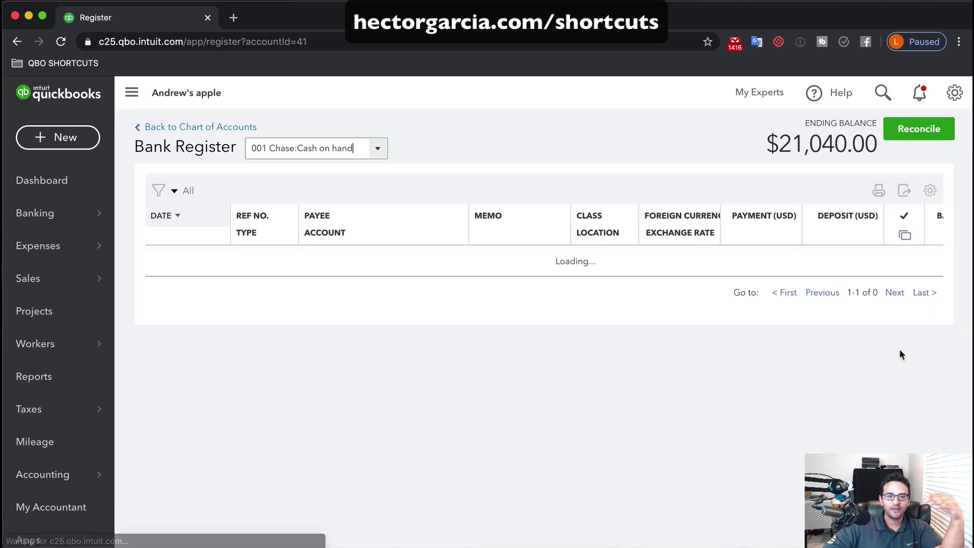
click(63, 63)
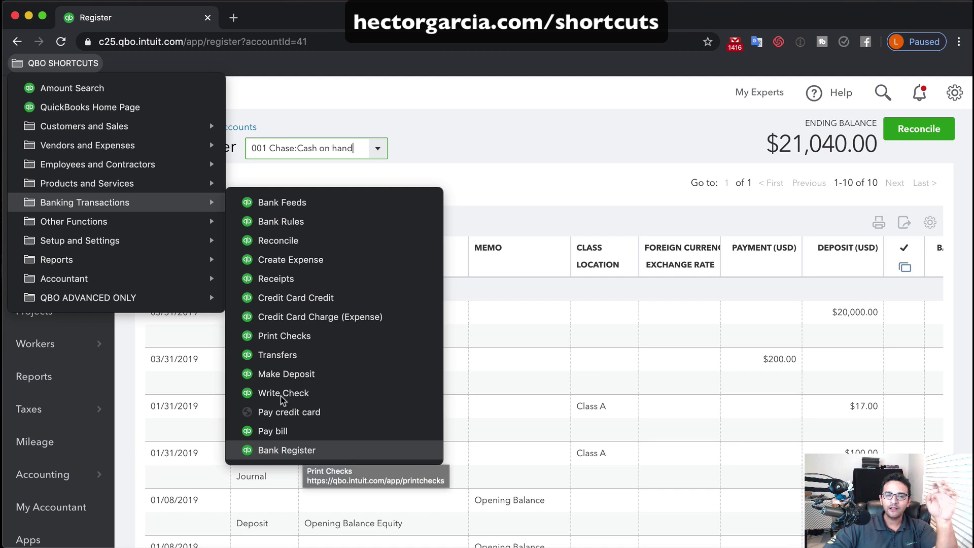
click(379, 96)
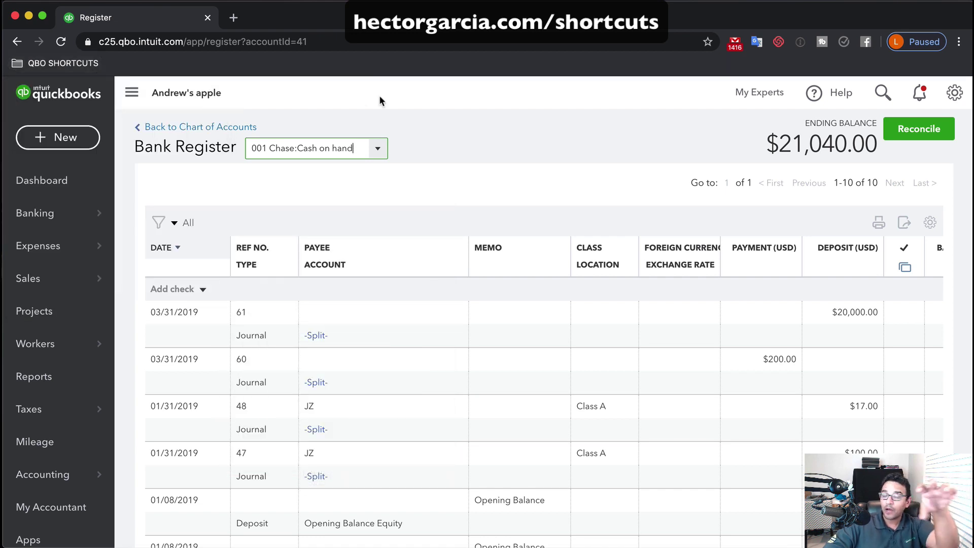
Open the Bookmark Manager on the QBO SHORTCUTS folder.
right_click(62, 65)
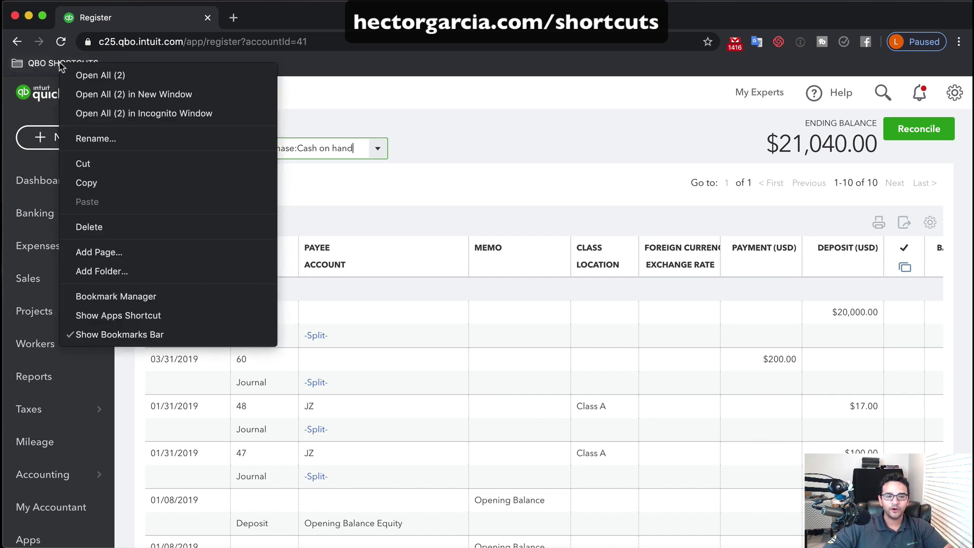
click(132, 294)
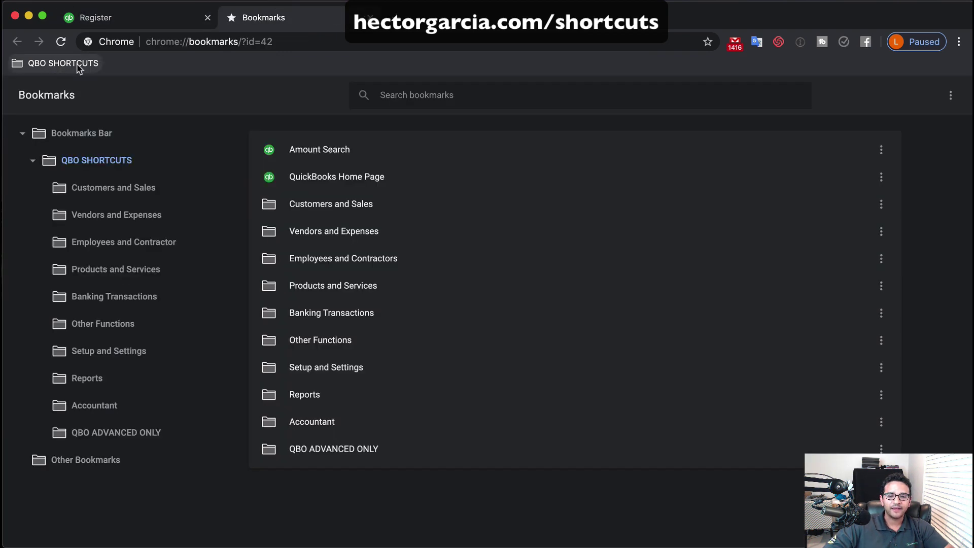
right_click(127, 163)
click(392, 153)
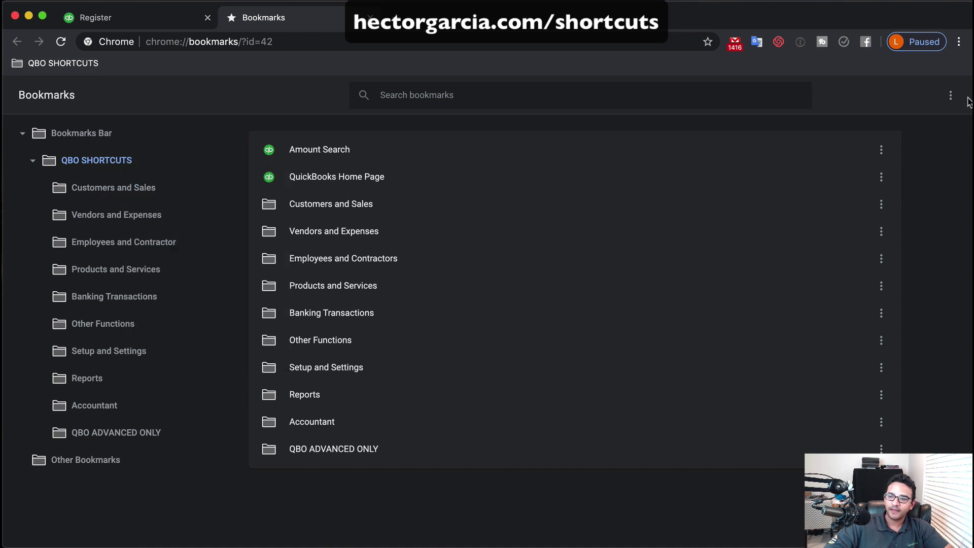
Export the bookmarks to the Desktop as an HTML file named Hectors QBO Bookmarks.
click(951, 96)
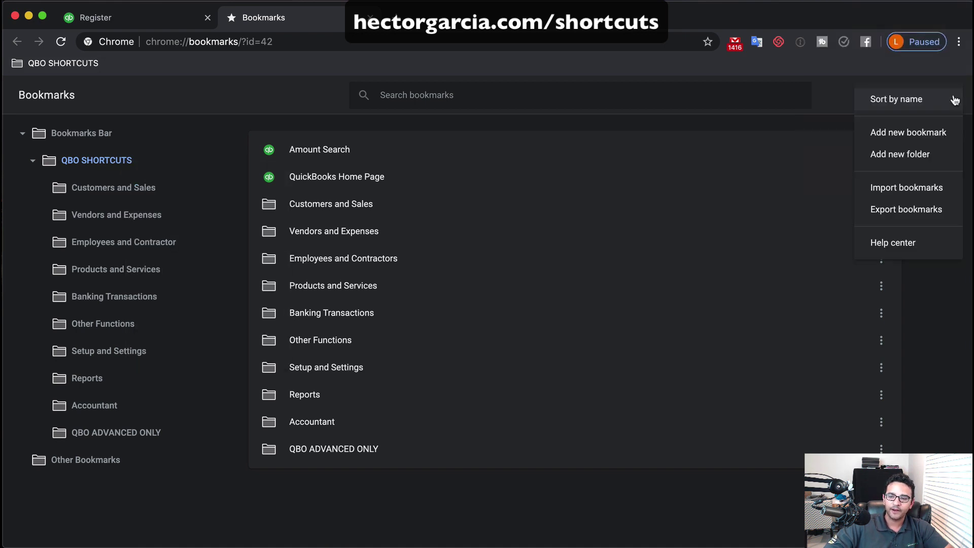
click(910, 214)
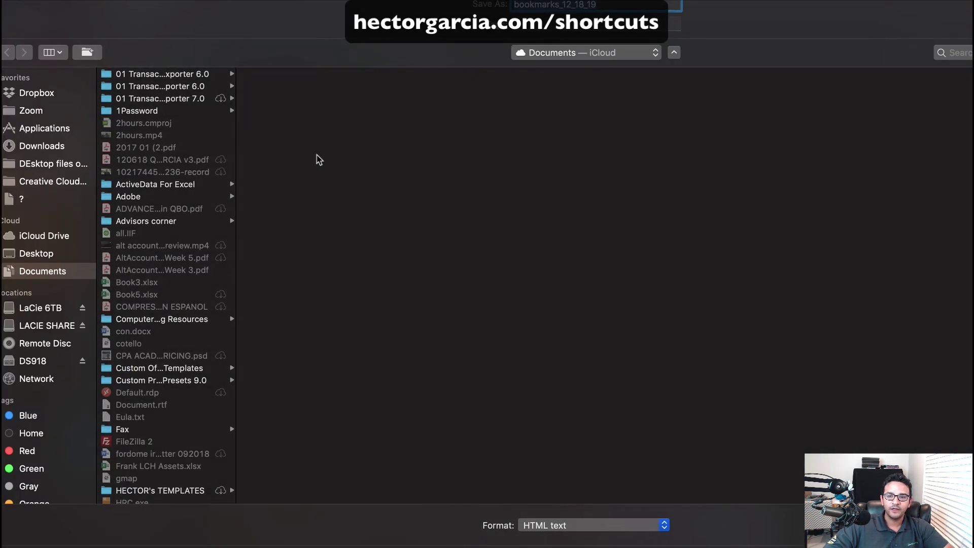
click(43, 253)
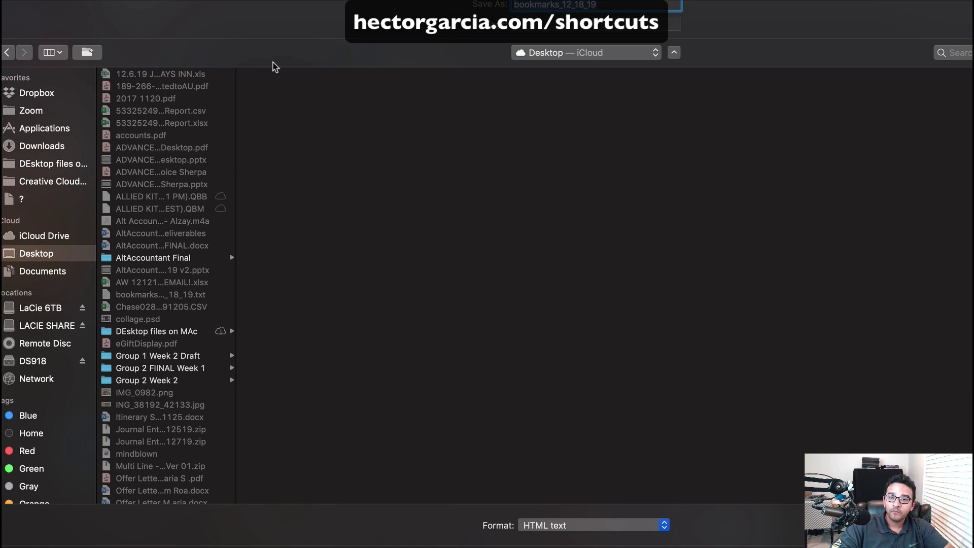
text(Hectors Q)
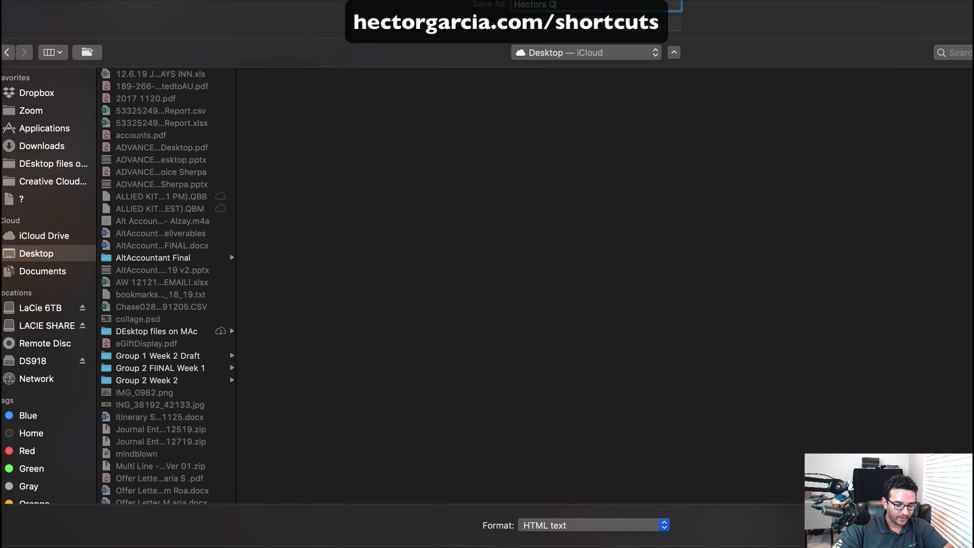
text(BO Bookmarks)
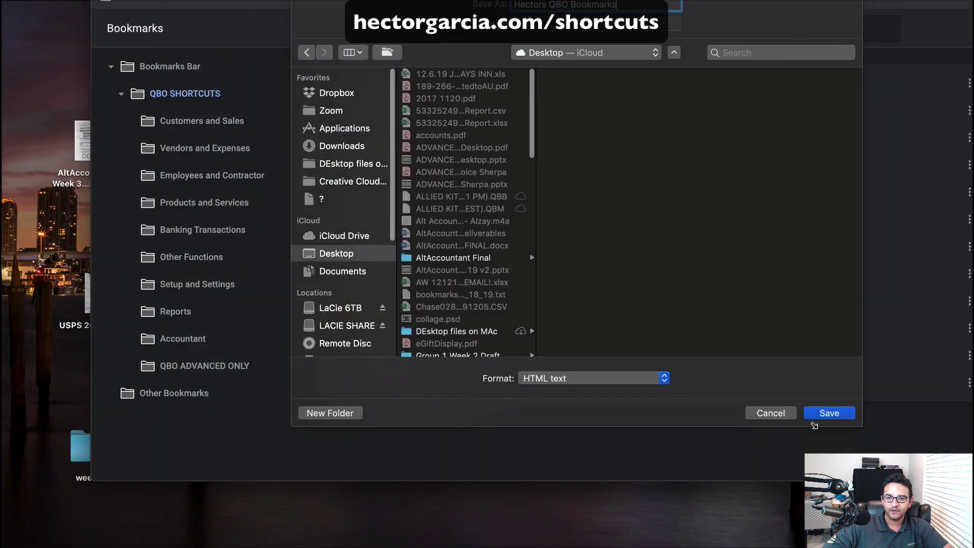
click(830, 414)
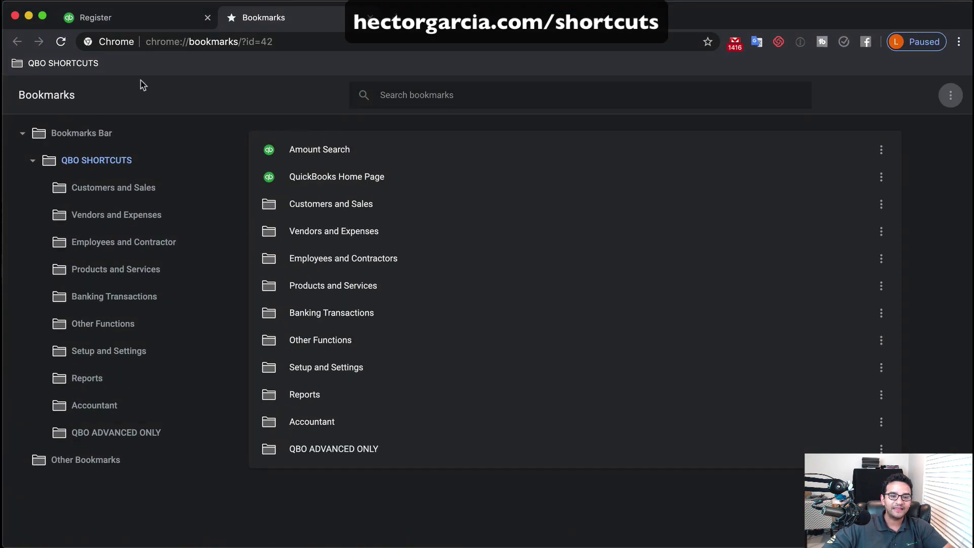
Delete the QBO SHORTCUTS folder from the bookmarks bar and close the Bookmark Manager.
right_click(60, 65)
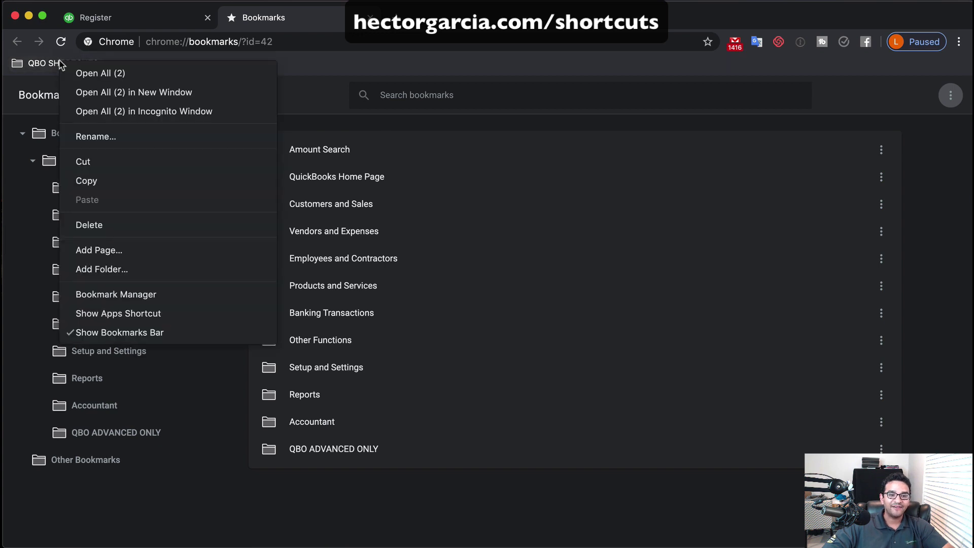
click(89, 225)
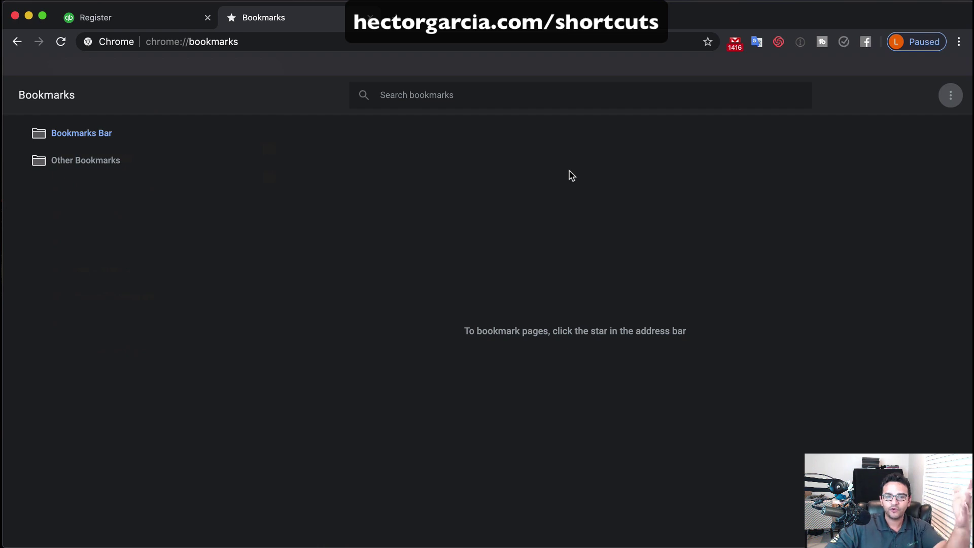
click(370, 17)
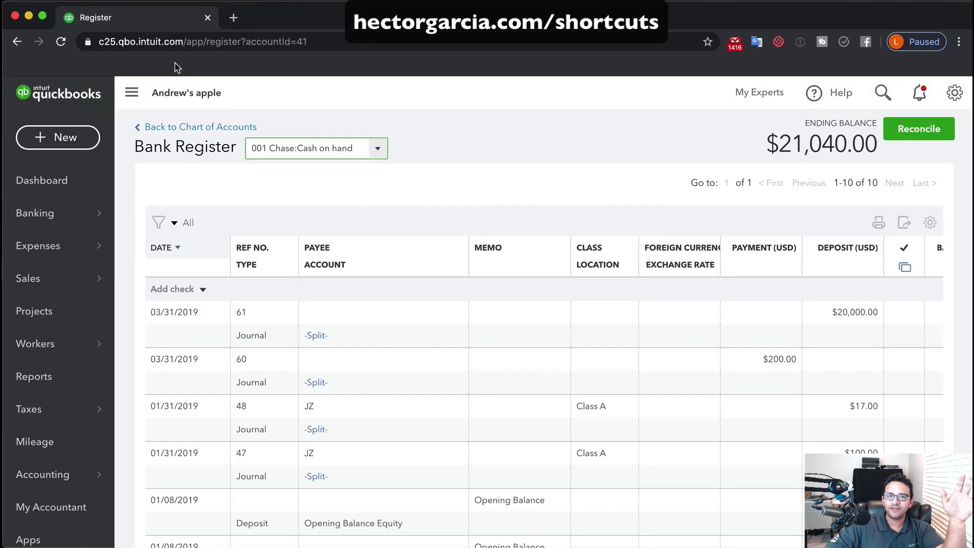
Hide the browser's bookmarks bar and show it again.
right_click(80, 70)
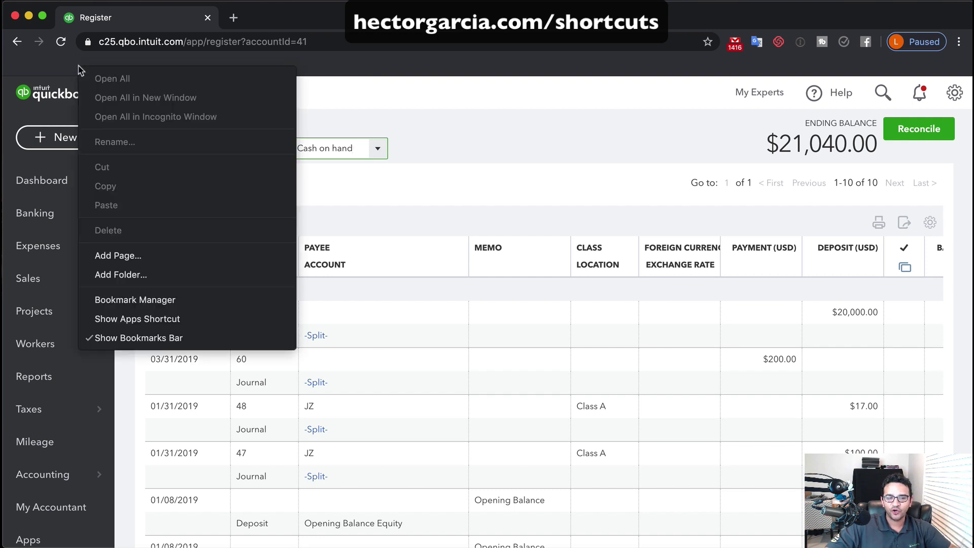
click(108, 338)
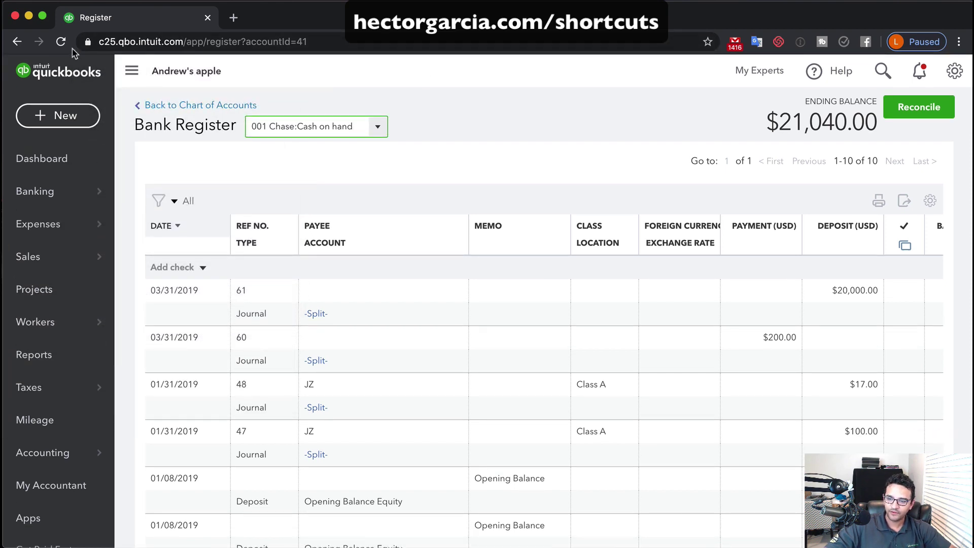
click(959, 42)
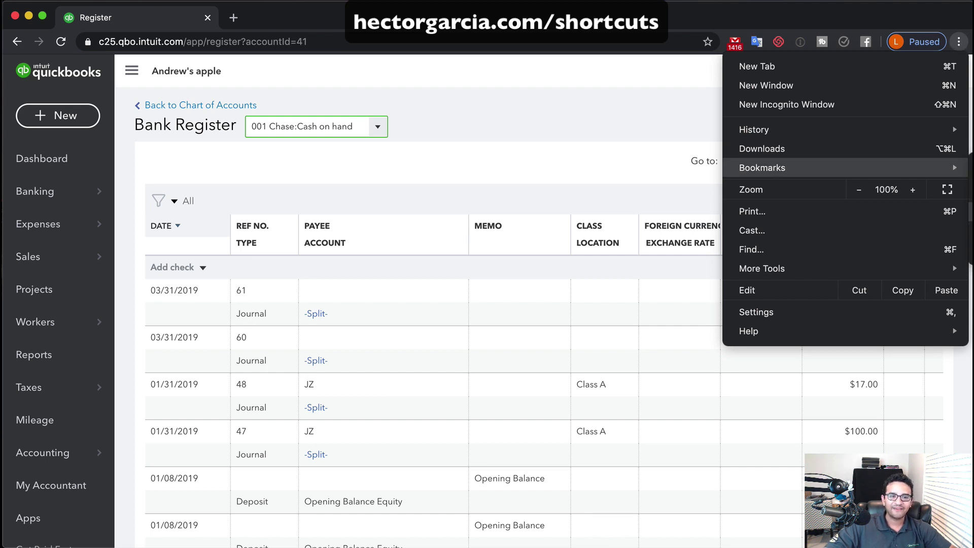
key(super+shift+b)
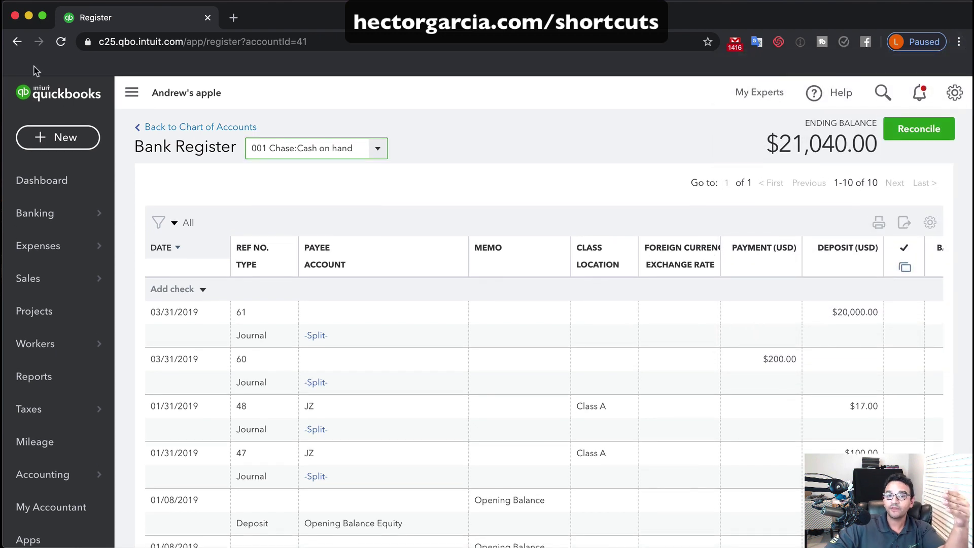
Import Hectors QBO Bookmarks.html from the Desktop through the Bookmark Manager.
right_click(109, 69)
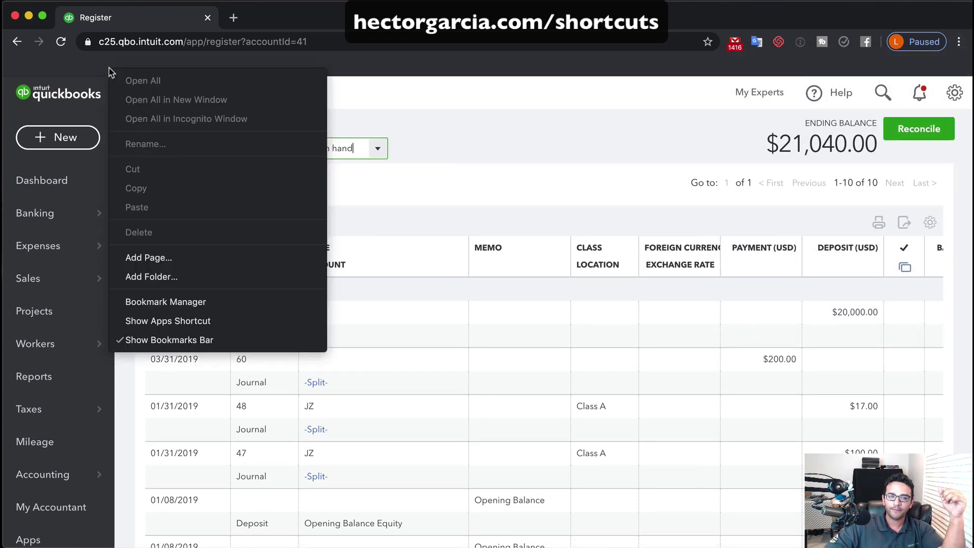
click(195, 303)
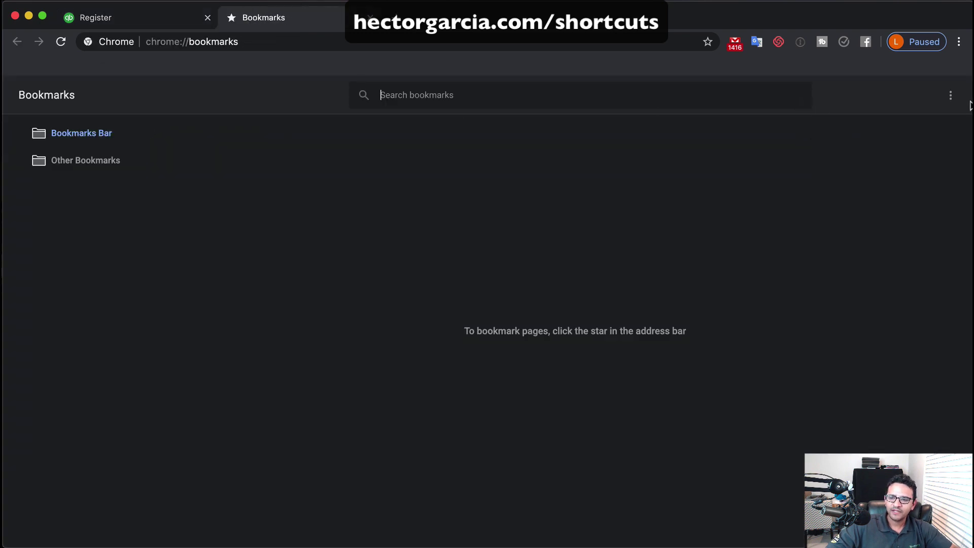
click(950, 98)
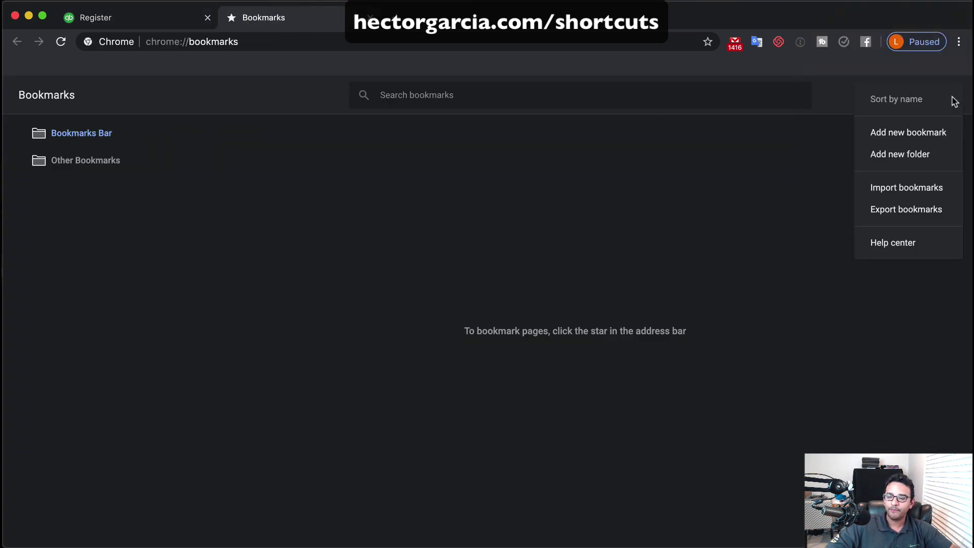
click(907, 188)
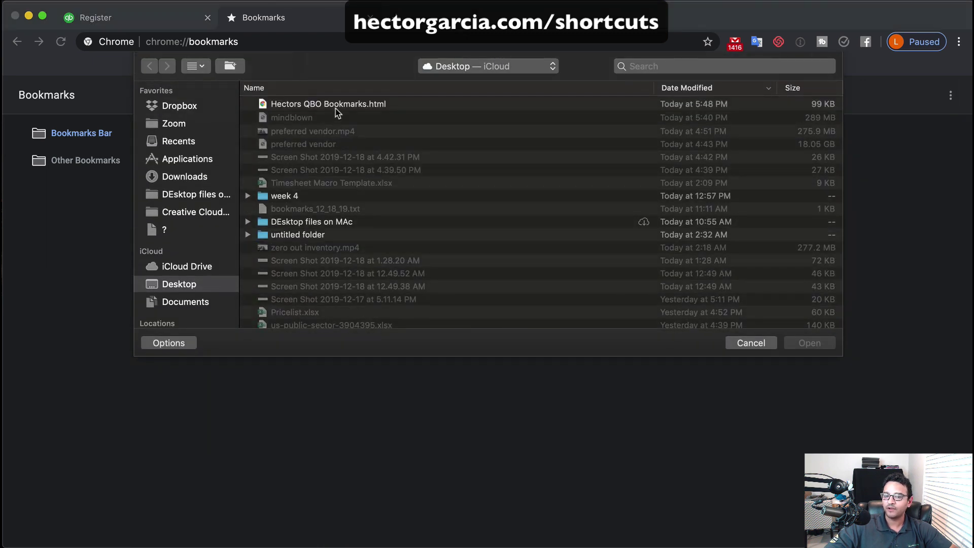
click(332, 104)
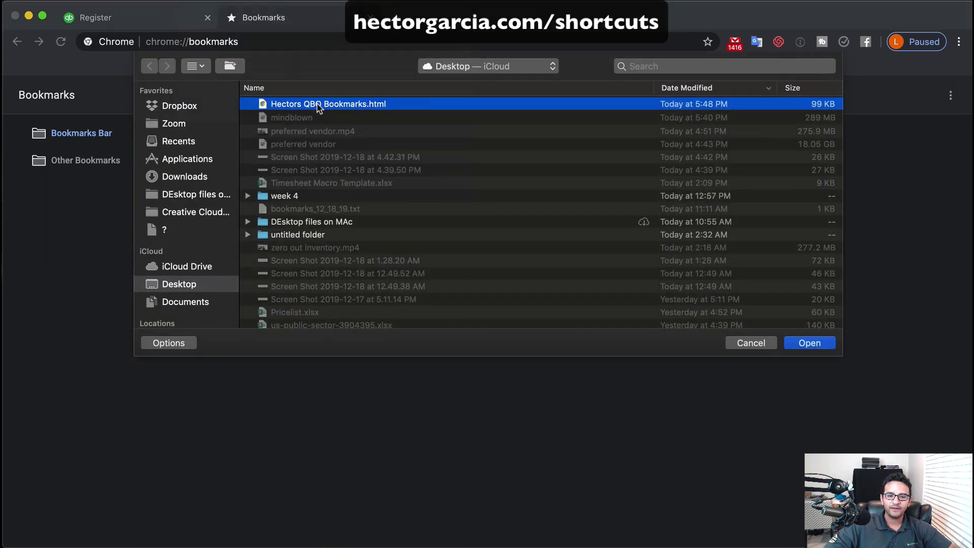
click(809, 343)
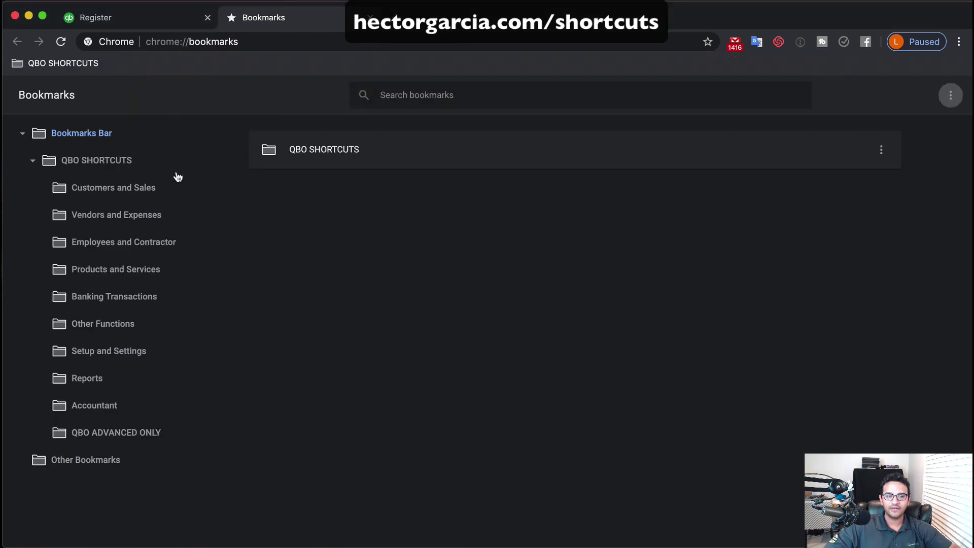
Return to the Register page and look through the Products and Services and Other Functions groups of the QBO SHORTCUTS folder.
click(94, 18)
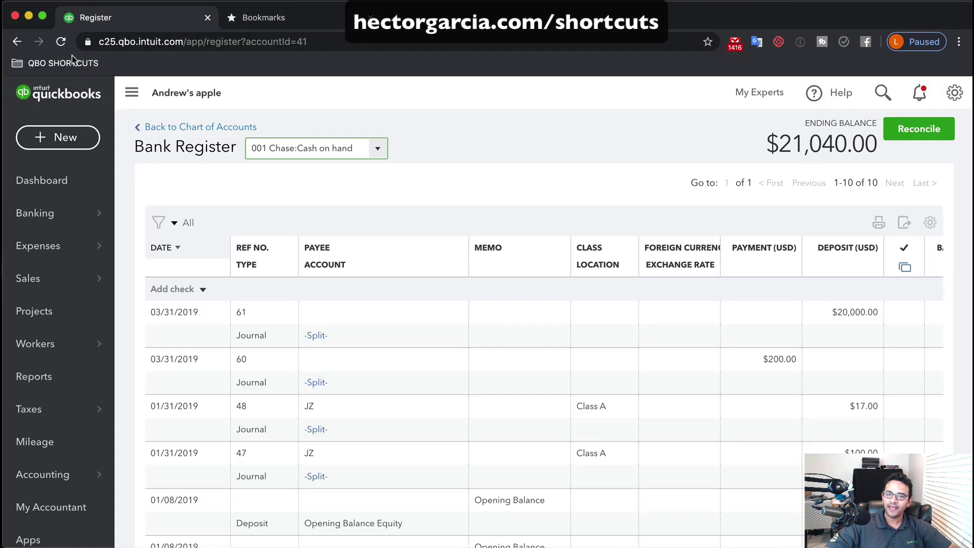
click(74, 63)
mouse_move(137, 173)
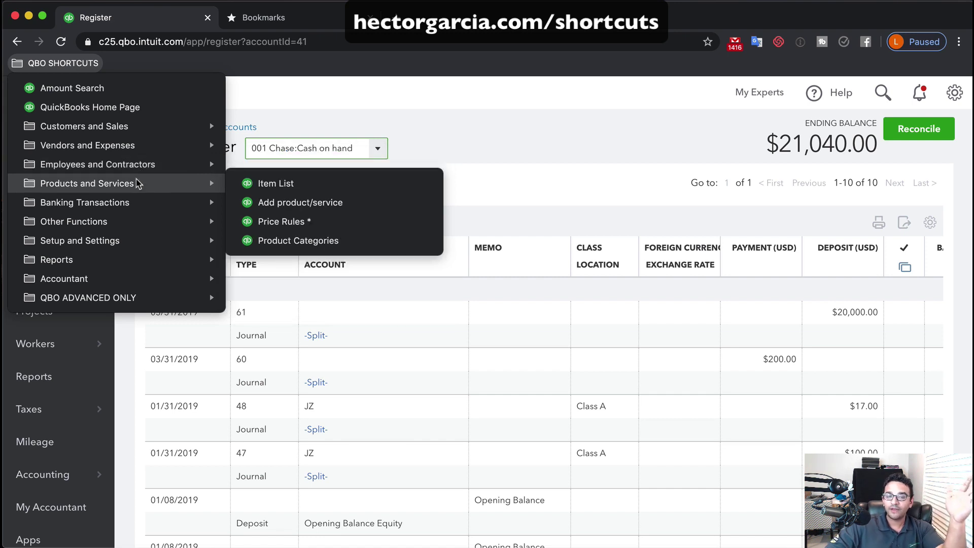
mouse_move(131, 222)
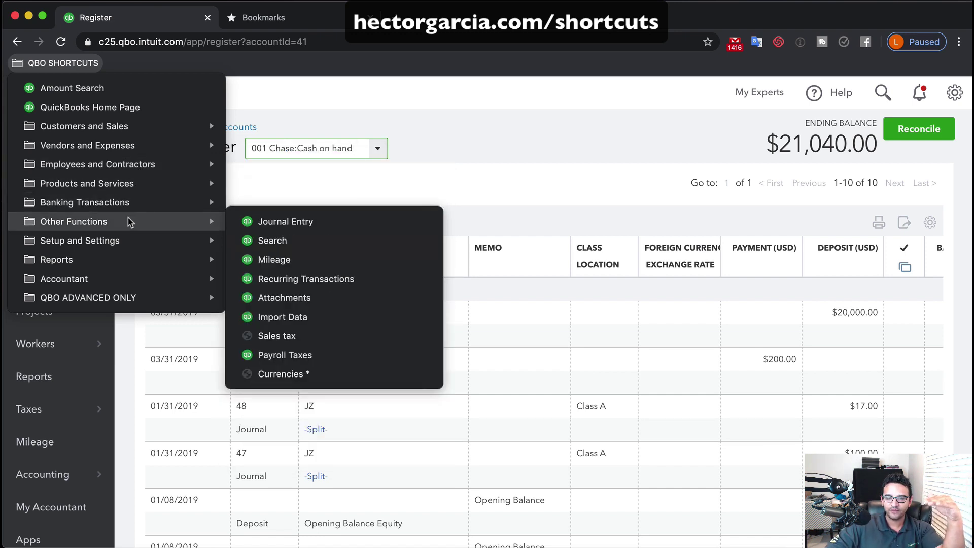
Look through the Setup and Settings, Reports, QBO ADVANCED ONLY and other groups of the QBO SHORTCUTS folder, then close the folder.
mouse_move(126, 241)
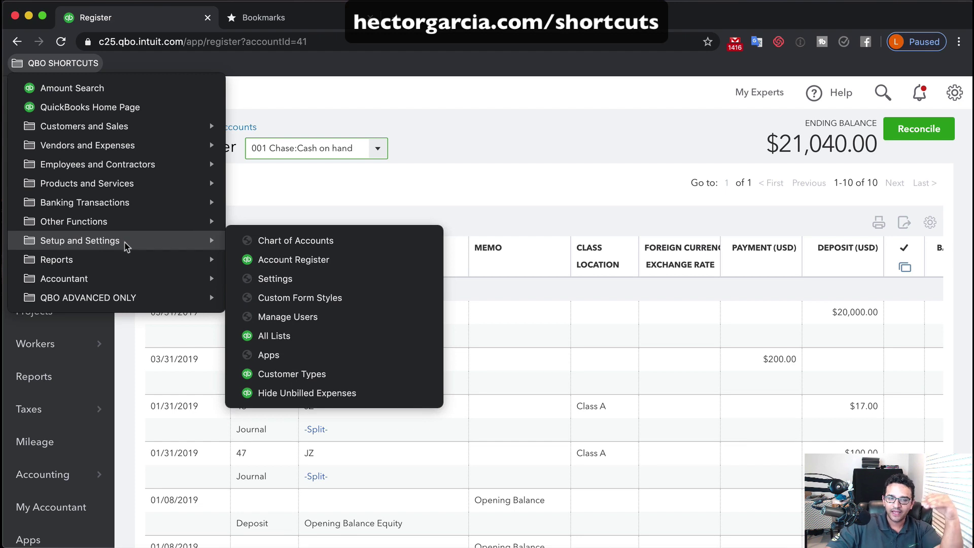
mouse_move(123, 260)
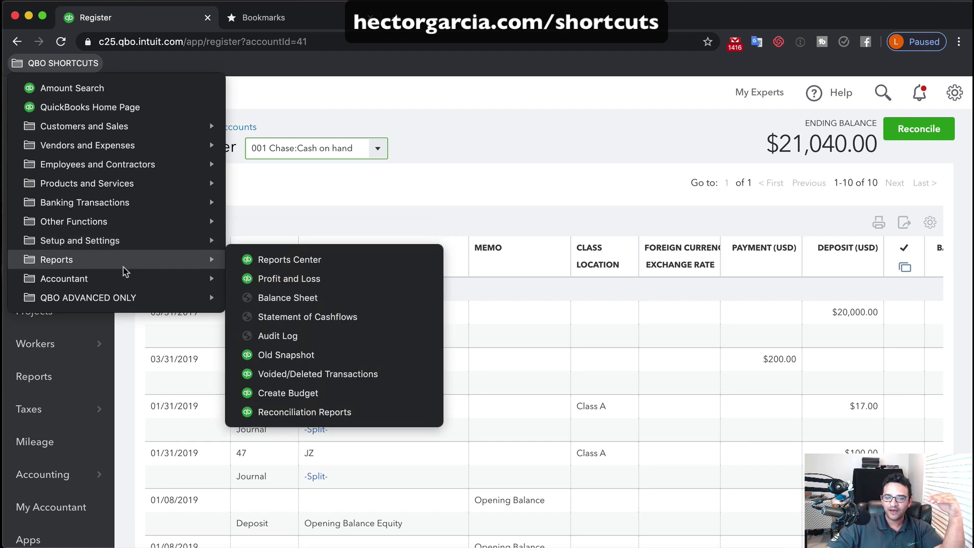
mouse_move(125, 279)
mouse_move(127, 296)
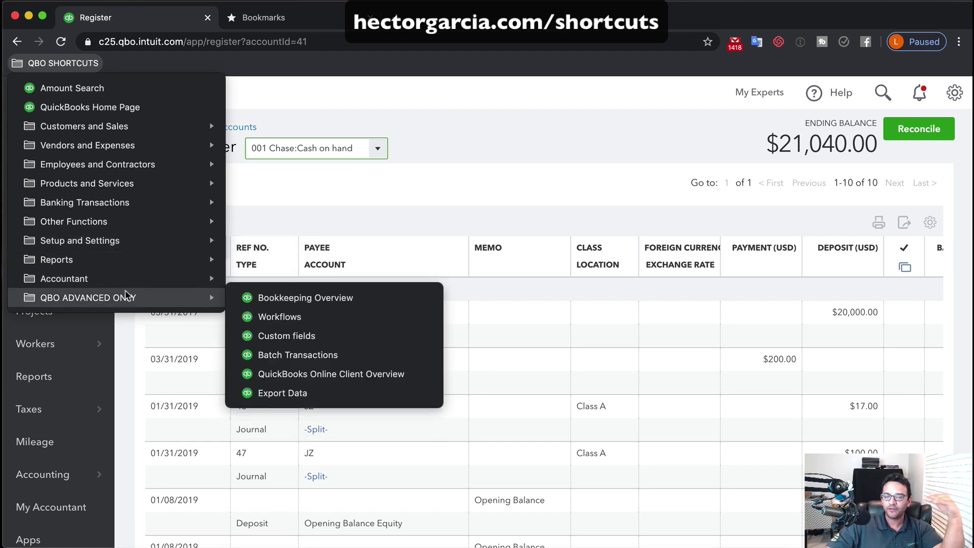
mouse_move(161, 131)
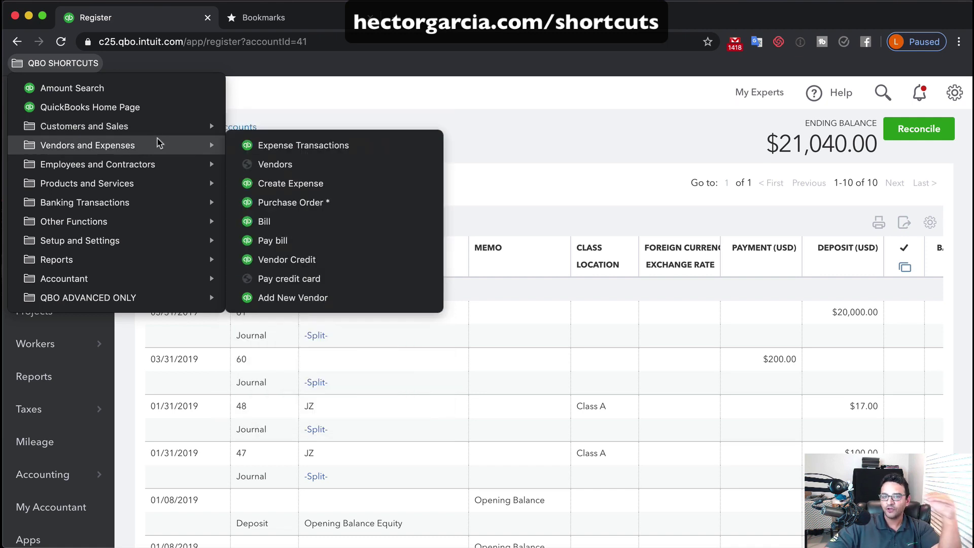
mouse_move(160, 163)
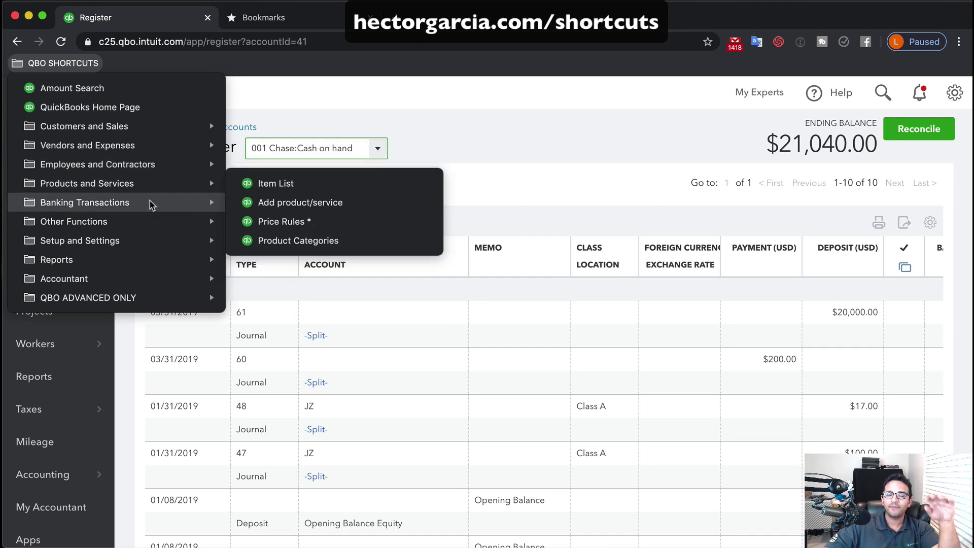
mouse_move(159, 201)
click(442, 133)
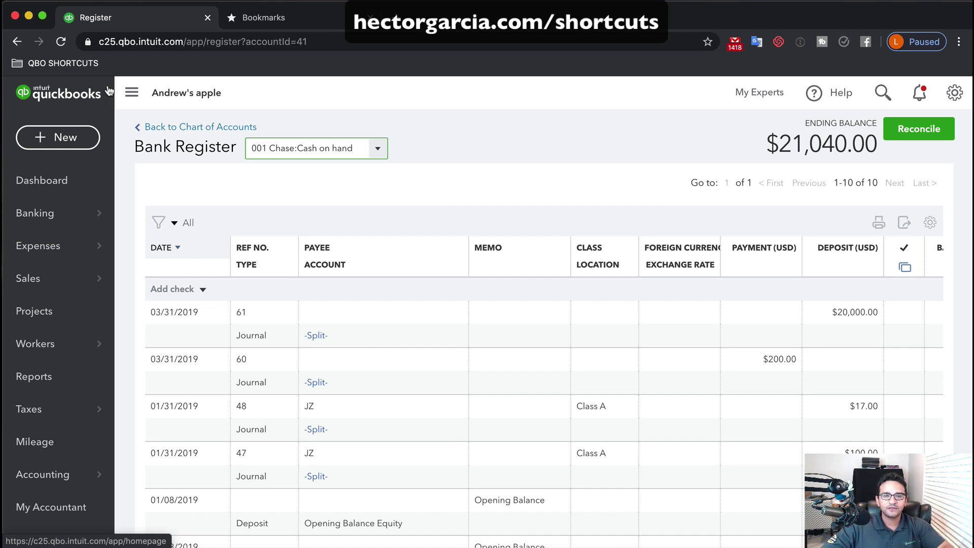
Close the Bookmarks tab and start a new vendor bill in QuickBooks Online.
key(ctrl+Tab)
key(super+w)
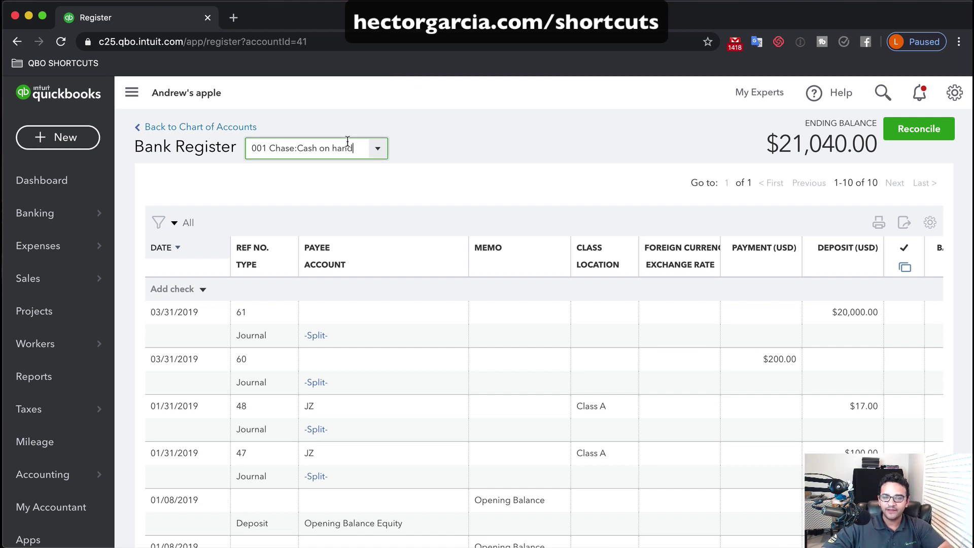
click(61, 137)
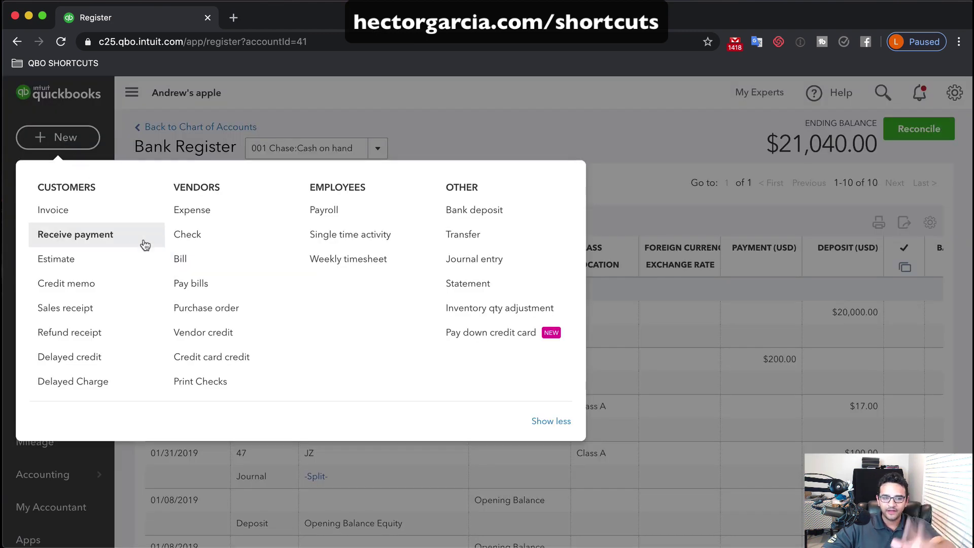
click(180, 259)
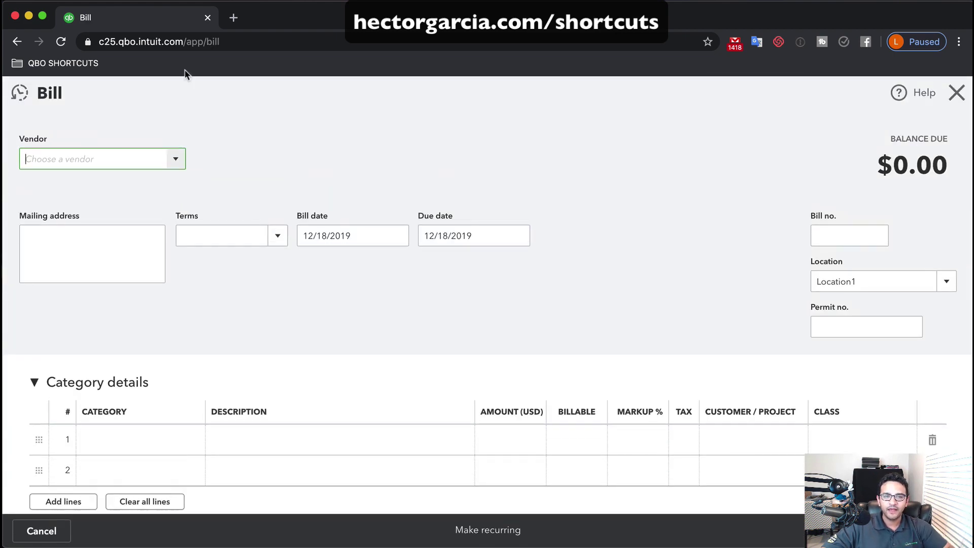
Save the Bill page's address as a bookmark on the bookmarks bar and open it from there.
click(253, 41)
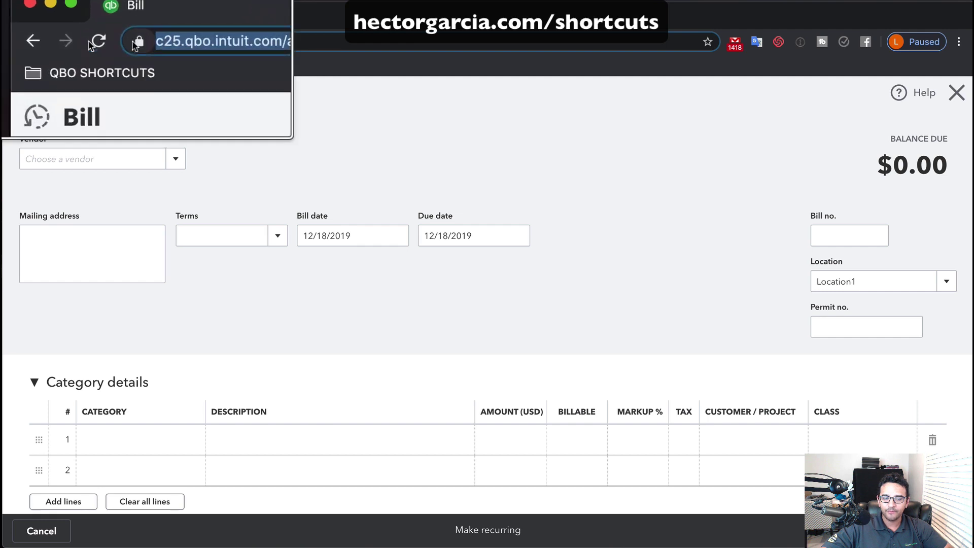
drag(89, 42, 128, 70)
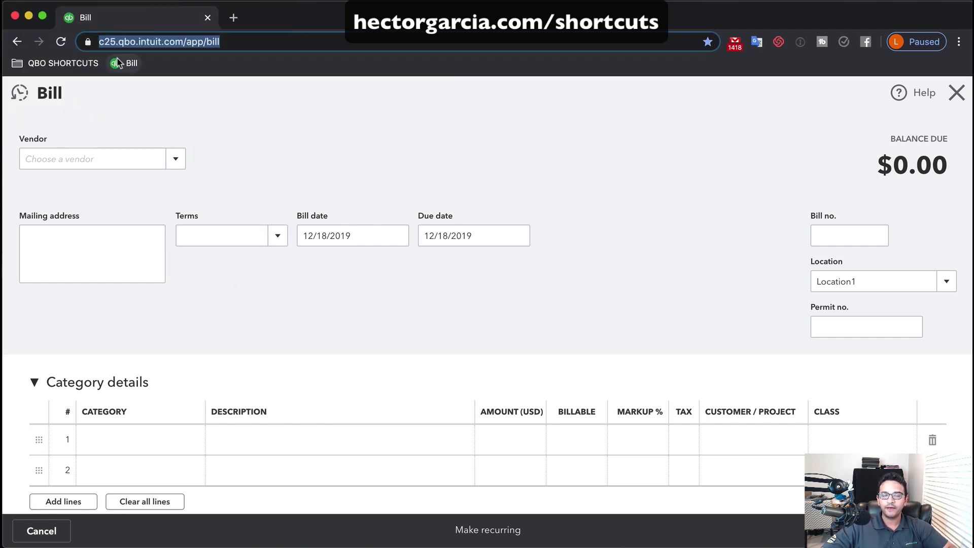
click(128, 65)
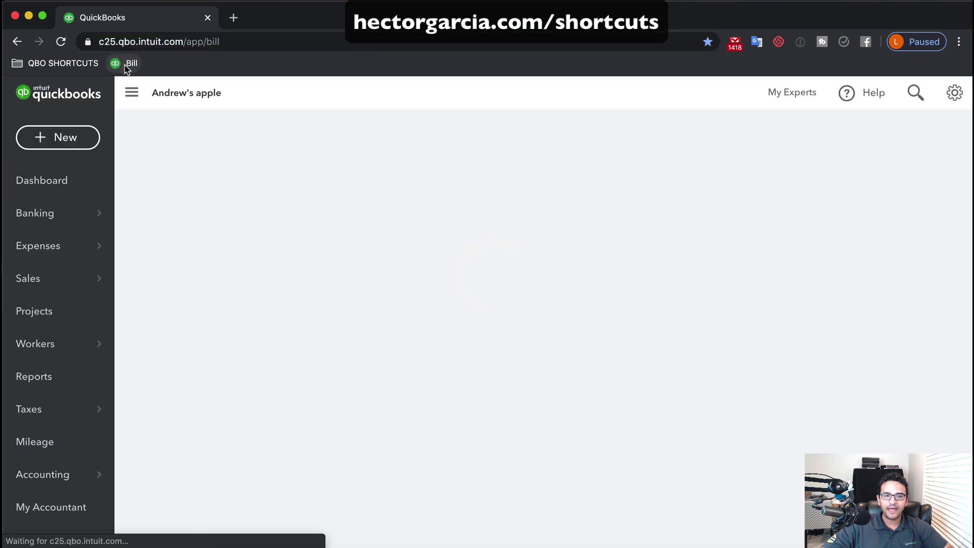
right_click(126, 66)
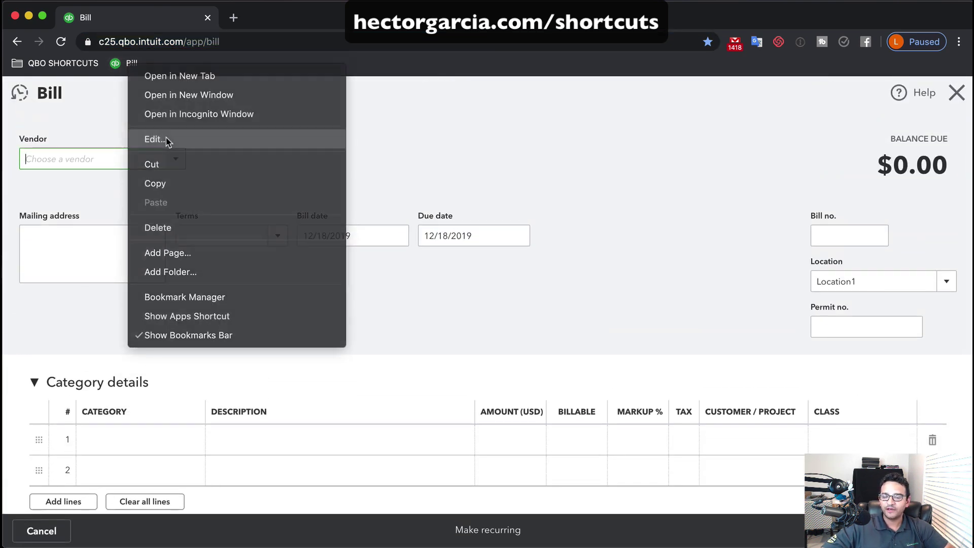
click(168, 140)
click(402, 126)
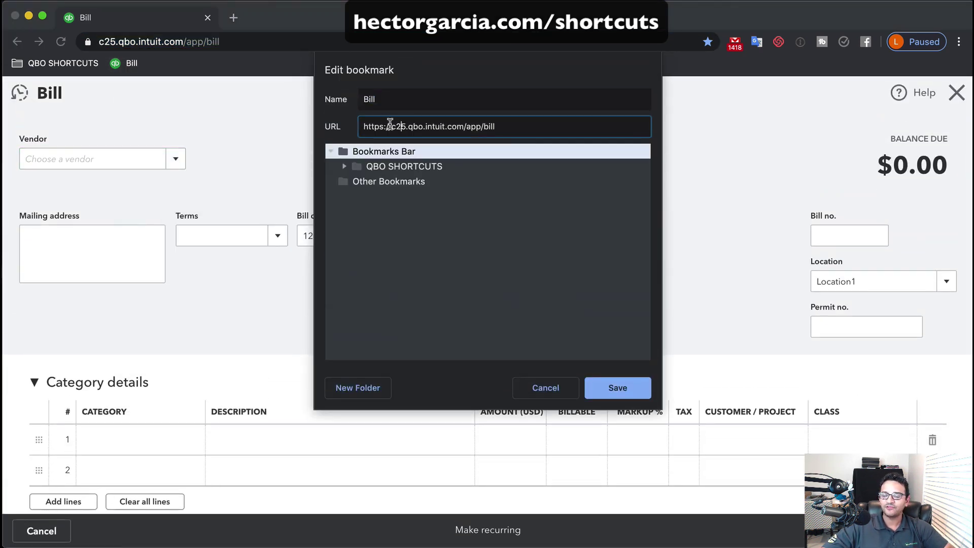
drag(514, 126, 330, 125)
click(398, 126)
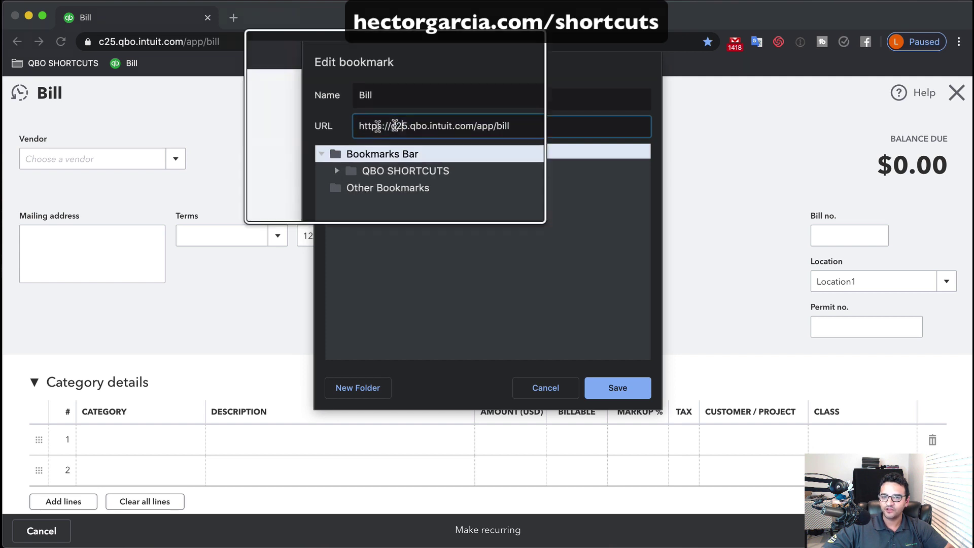
click(391, 126)
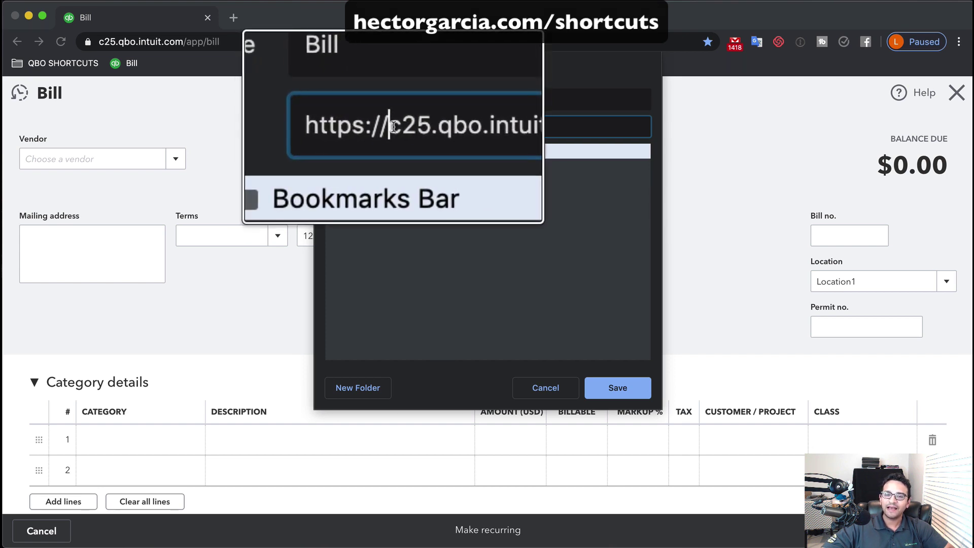
mouse_move(393, 127)
mouse_down()
mouse_move(406, 126)
mouse_move(391, 130)
mouse_up()
key(BackSpace)
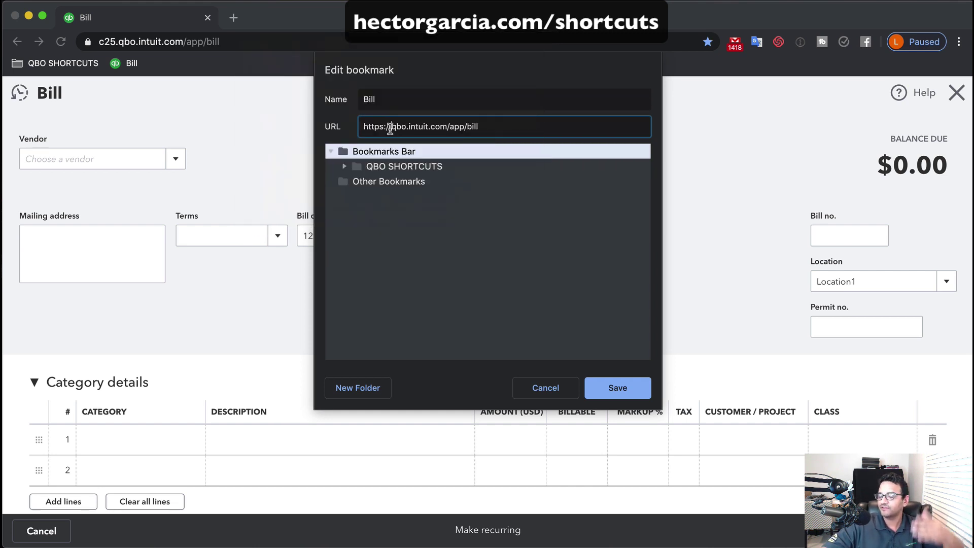
click(617, 388)
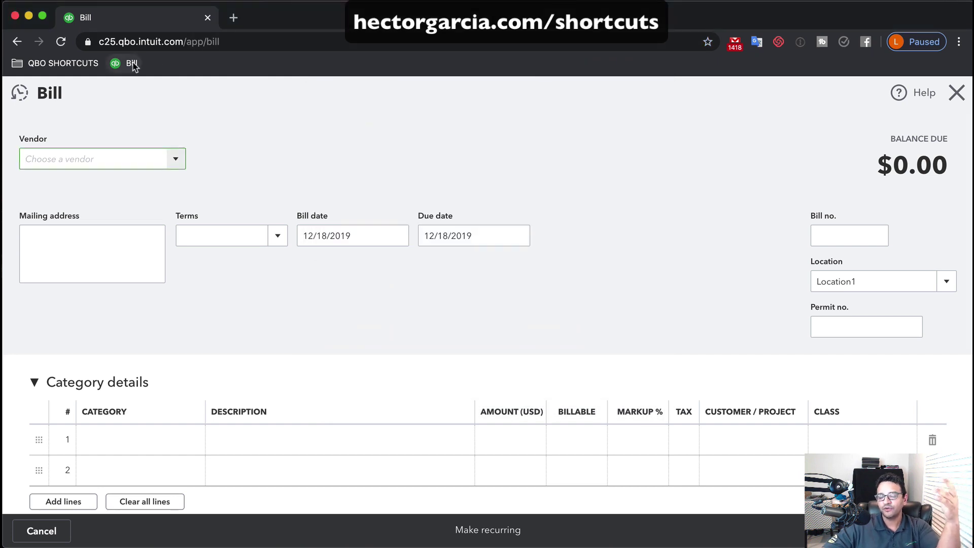
mouse_move(134, 66)
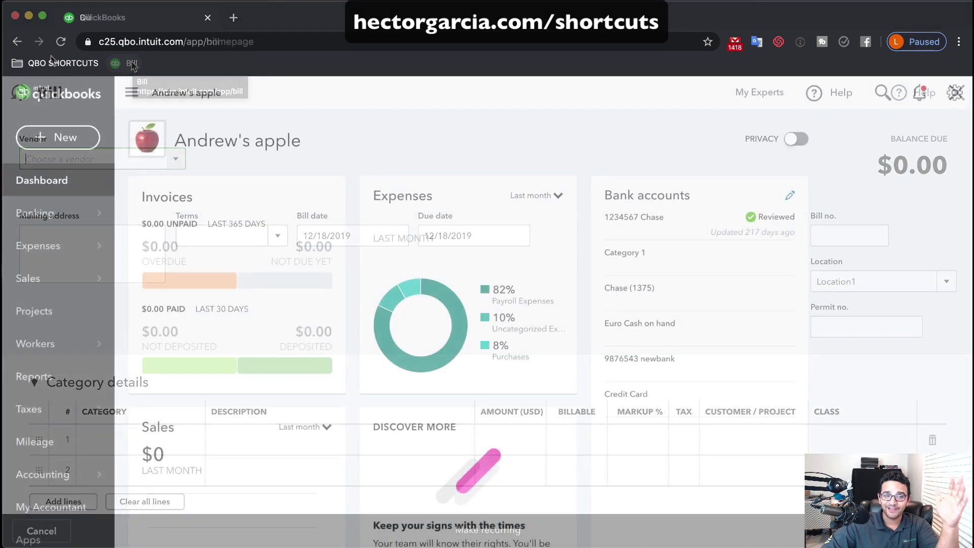
Move the QuickBooks Home Page bookmark below Products and Services inside the QBO SHORTCUTS folder.
click(42, 63)
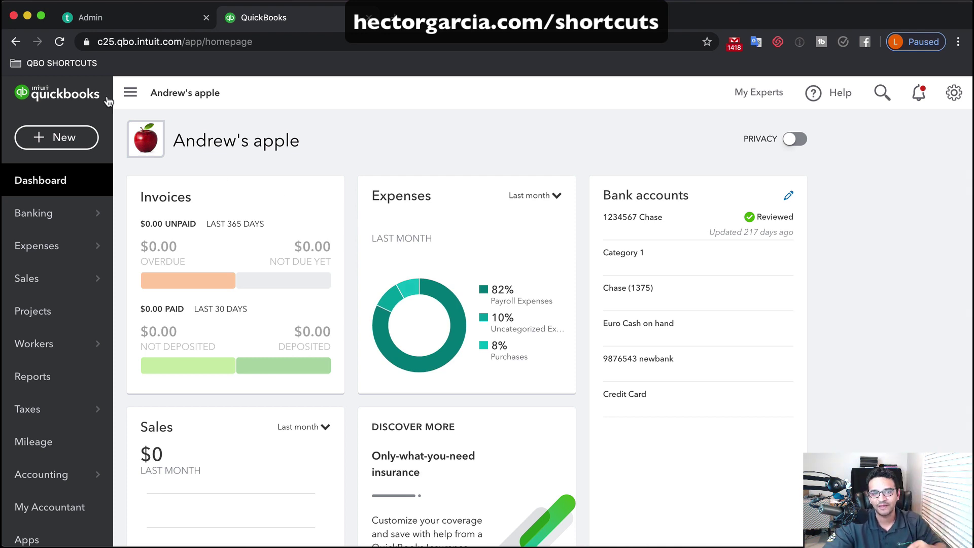
click(76, 67)
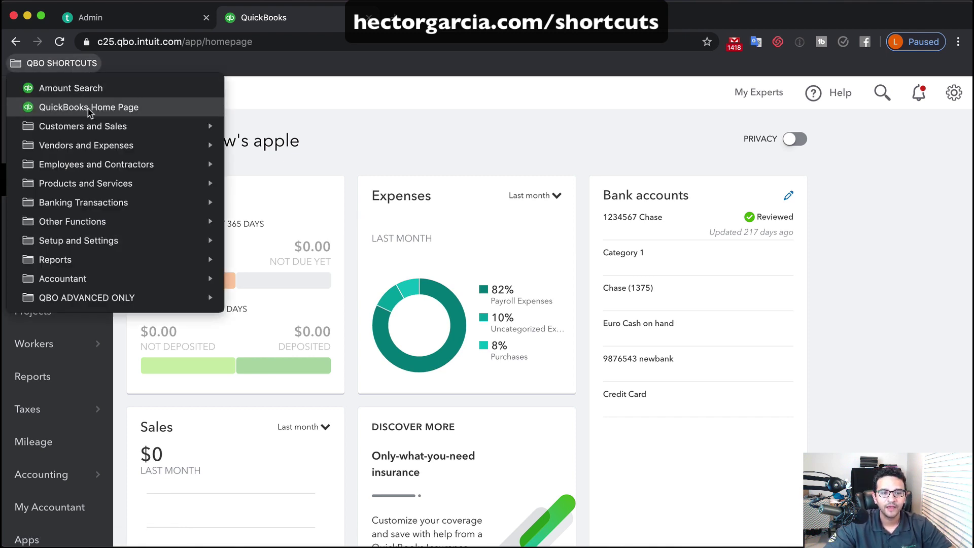
drag(89, 109, 100, 203)
Move the Customers and Sales, Vendors and Expenses, and Employees and Contractors folders out of QBO SHORTCUTS onto the bookmarks bar.
click(54, 65)
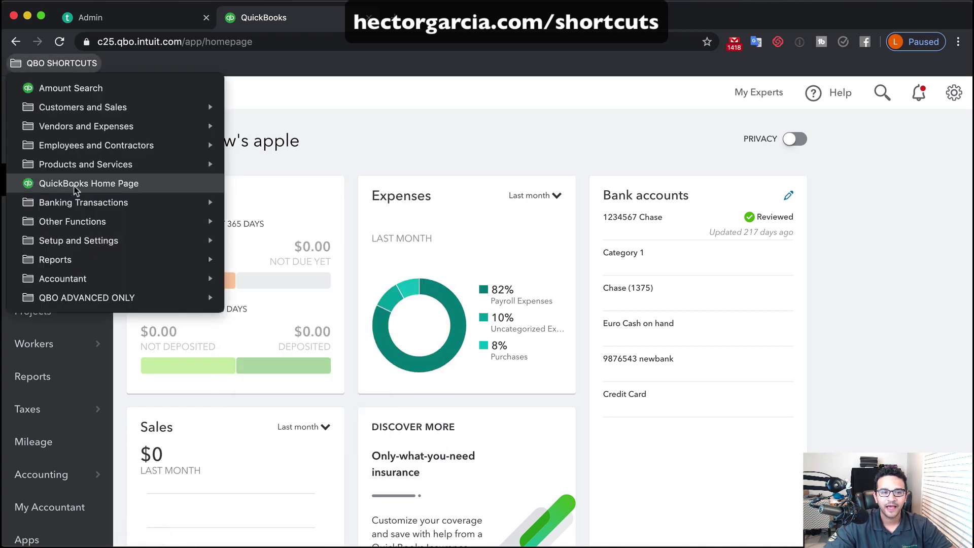
mouse_move(75, 164)
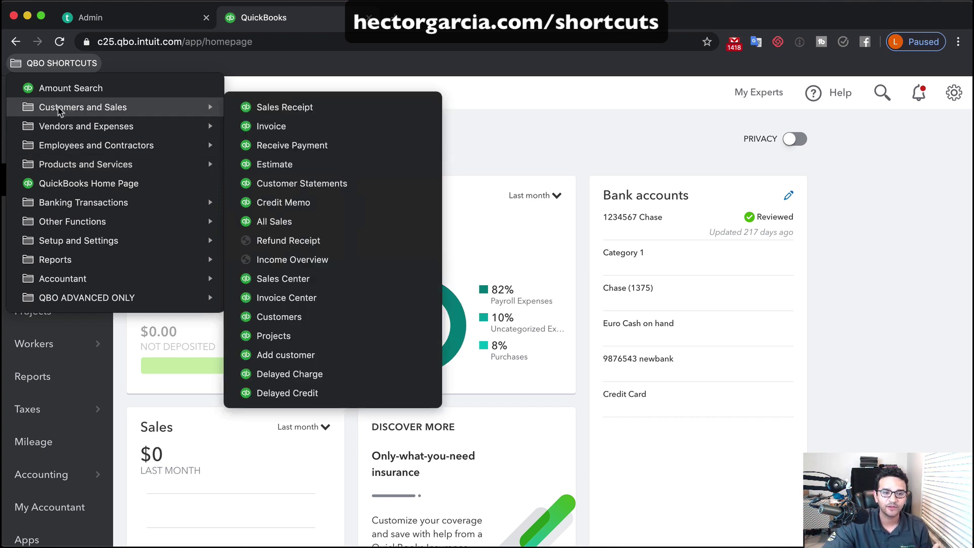
drag(120, 89, 122, 63)
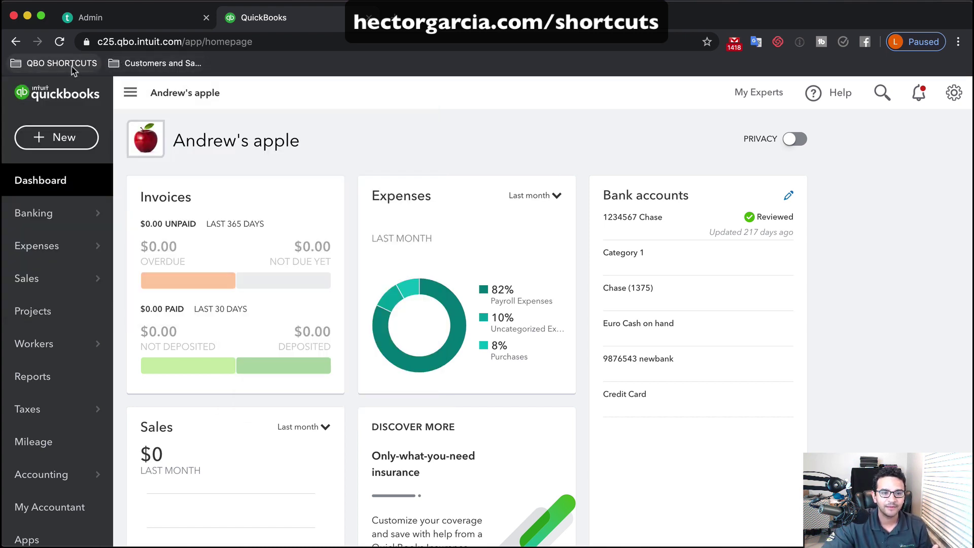
click(55, 64)
drag(81, 107, 270, 63)
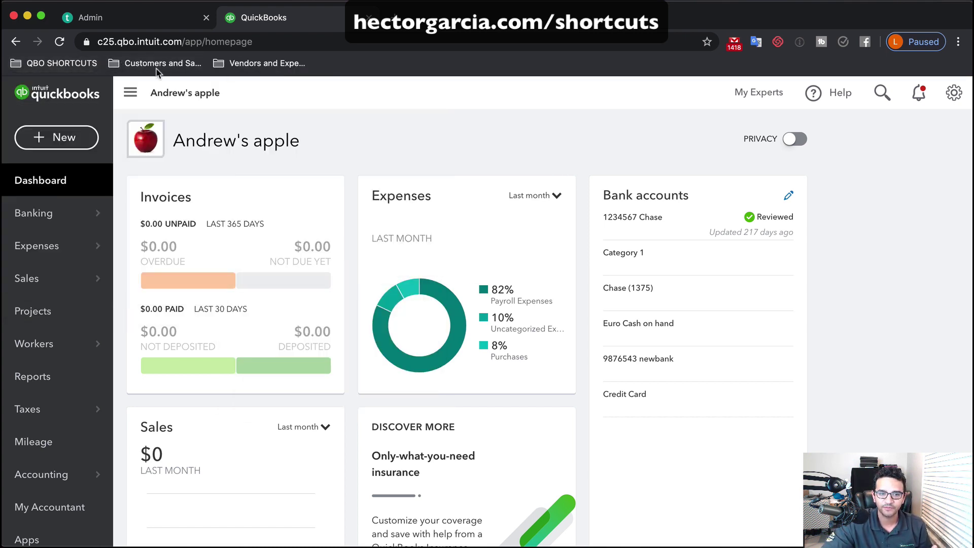
click(76, 69)
drag(81, 105, 359, 64)
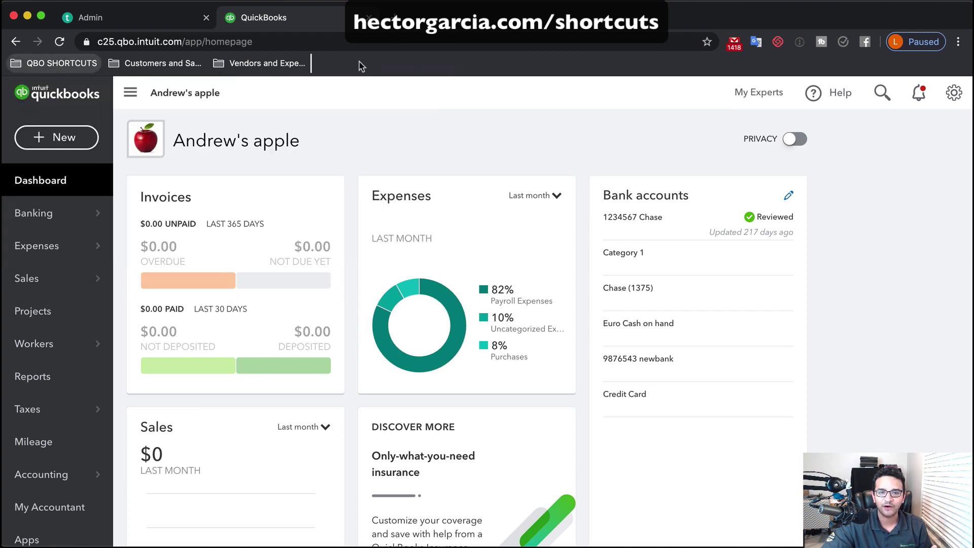
Move the Products and Services and Banking Transactions folders from QBO SHORTCUTS to the end of the bookmarks bar.
click(83, 68)
drag(84, 106, 477, 65)
click(60, 63)
drag(83, 128, 567, 66)
click(61, 63)
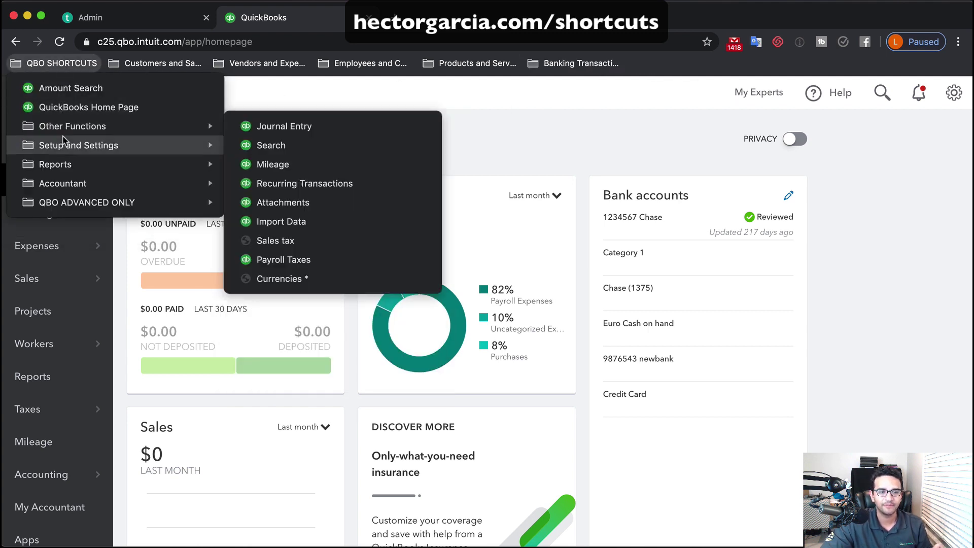
drag(84, 127, 124, 129)
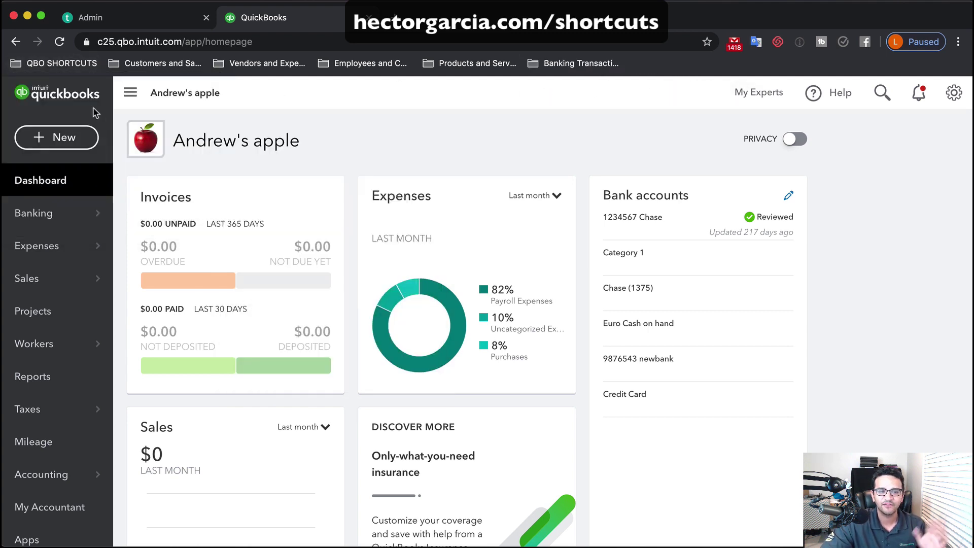
Place the QuickBooks Home Page bookmark on the bookmarks bar directly after QBO SHORTCUTS and rename it Home.
click(53, 63)
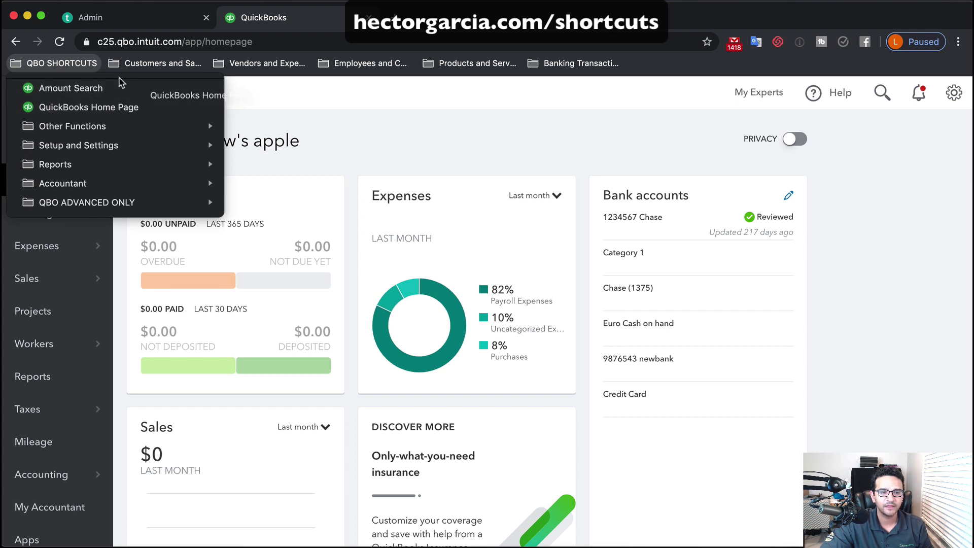
drag(63, 103, 107, 66)
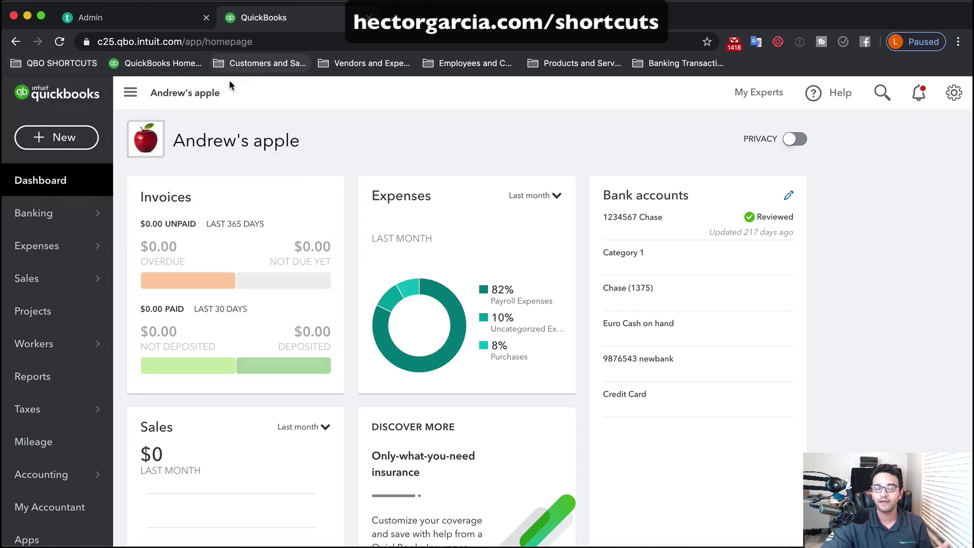
right_click(171, 66)
click(206, 143)
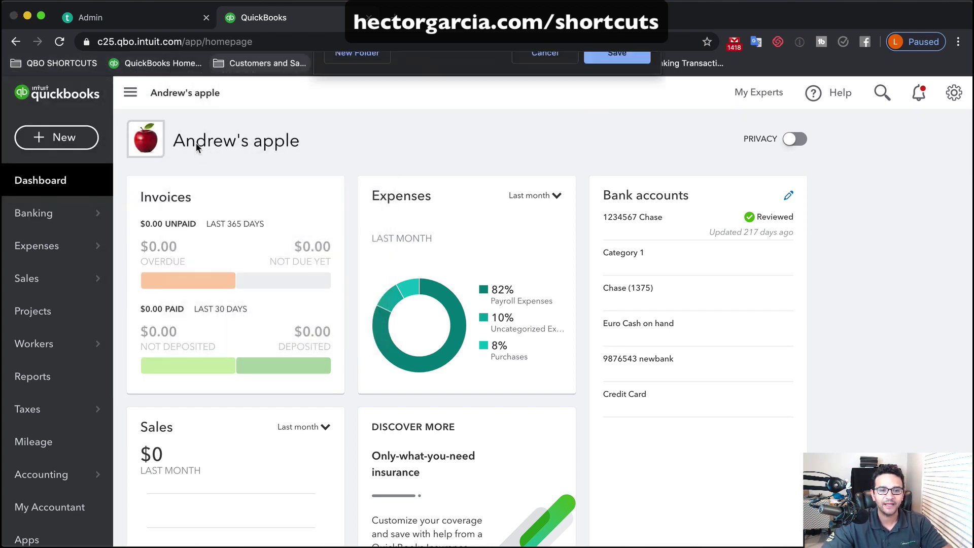
text(Home)
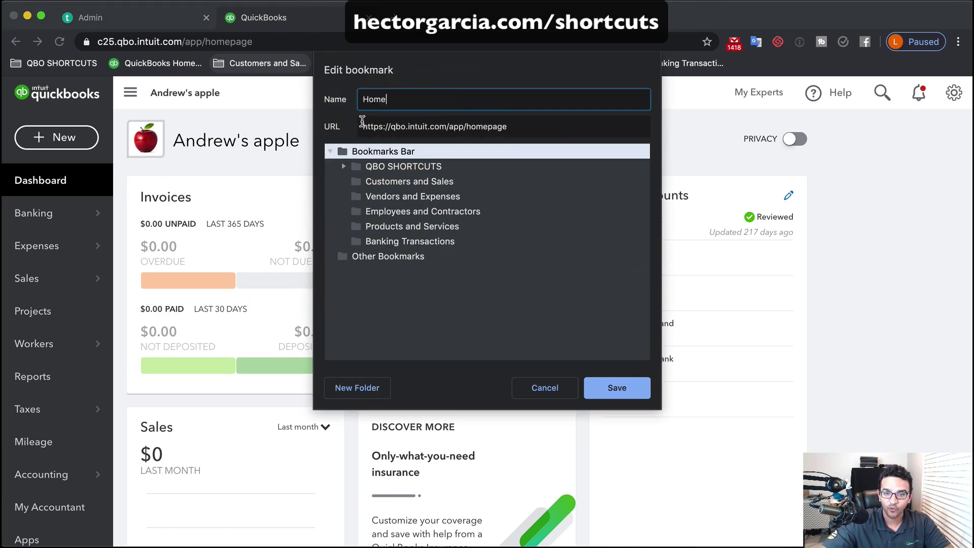
click(617, 387)
Rename the Customers and Sales folder on the bookmarks bar as CUSTOMER.
right_click(208, 65)
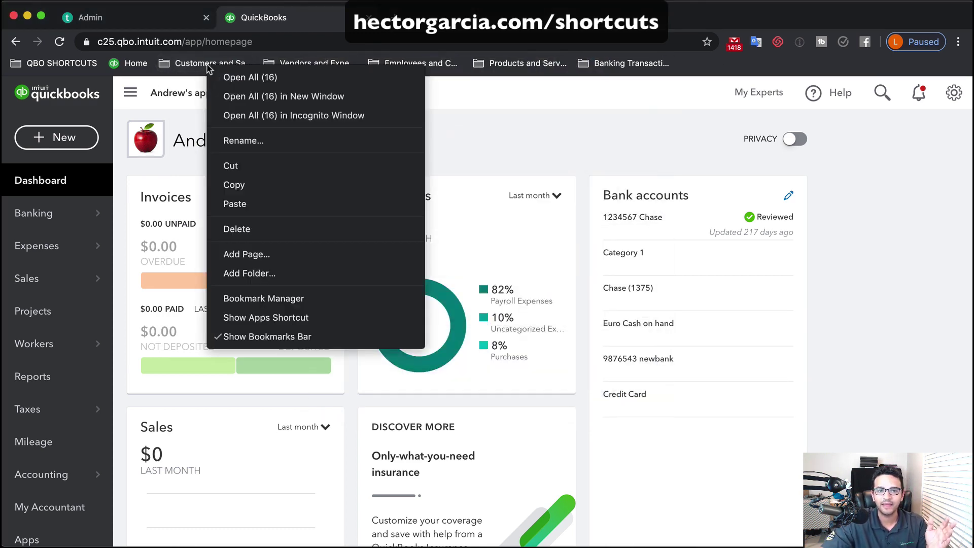
click(255, 141)
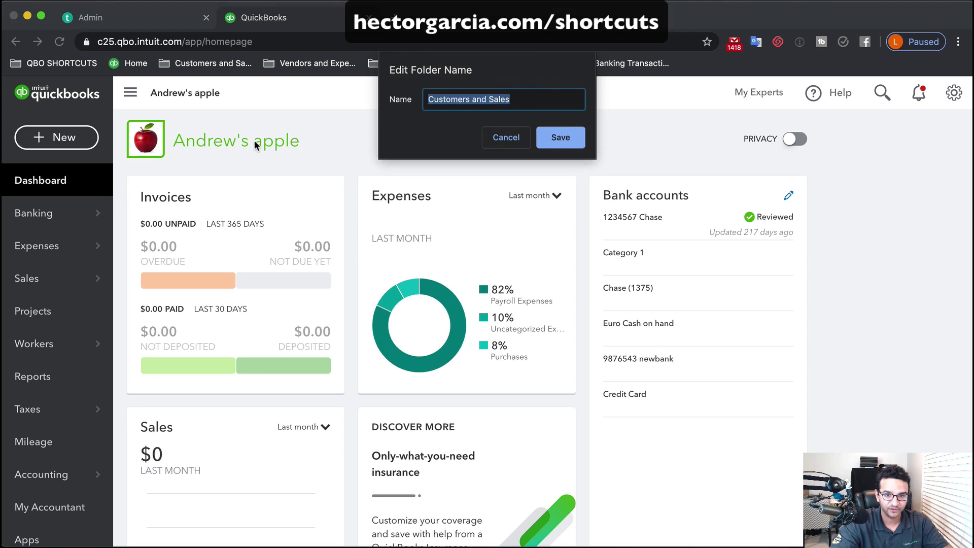
text(CUSTOMER)
key(Return)
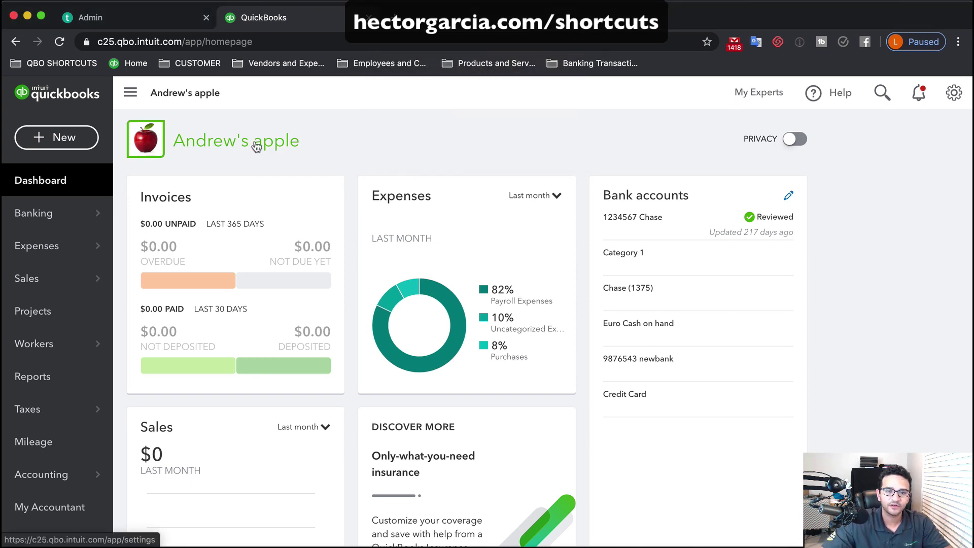
Rename the Vendors and Expenses folder on the bookmarks bar as VENDOR.
right_click(292, 67)
click(322, 135)
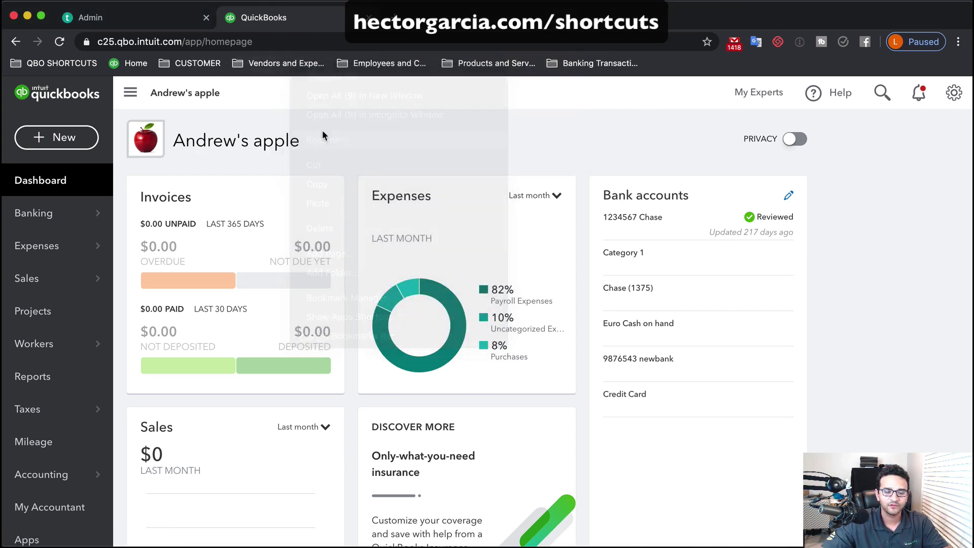
key(Escape)
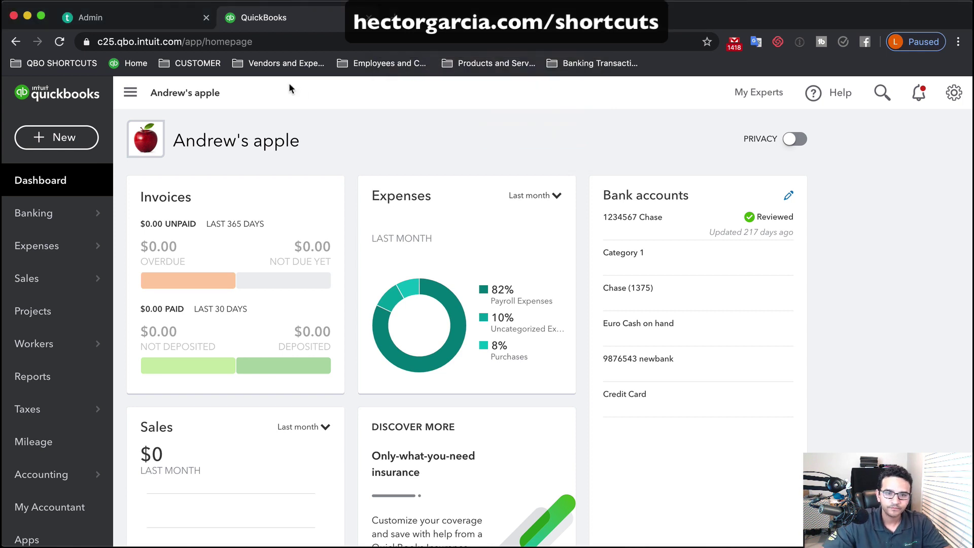
right_click(281, 64)
click(319, 141)
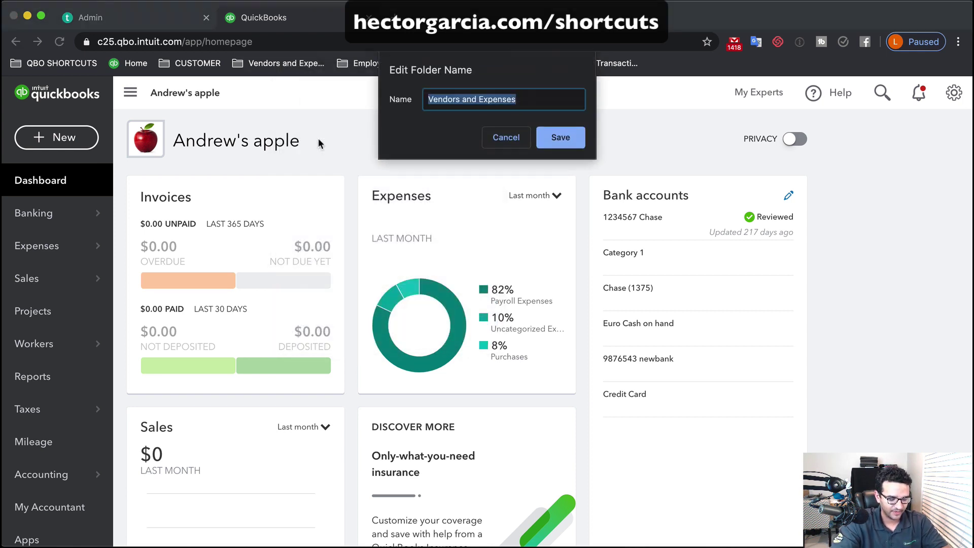
text(VENDOR)
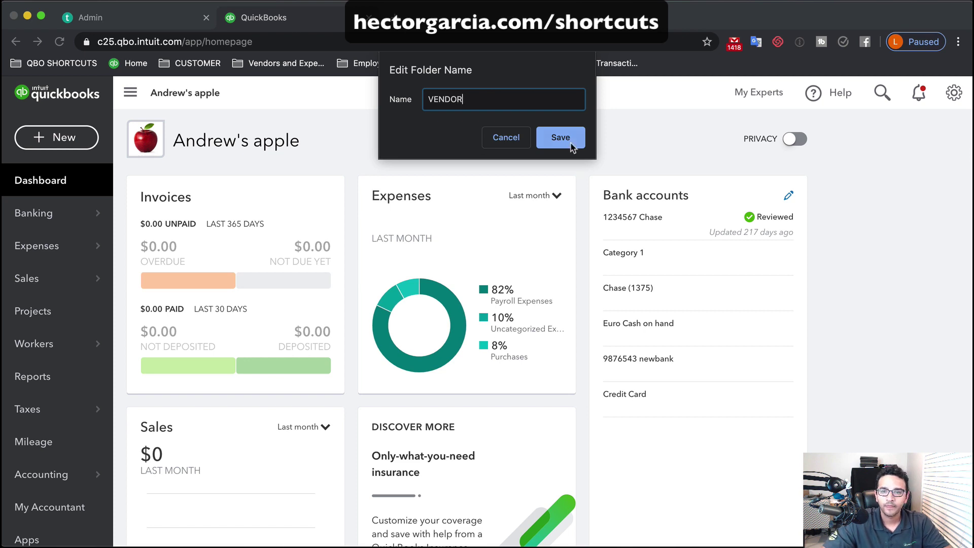
click(561, 137)
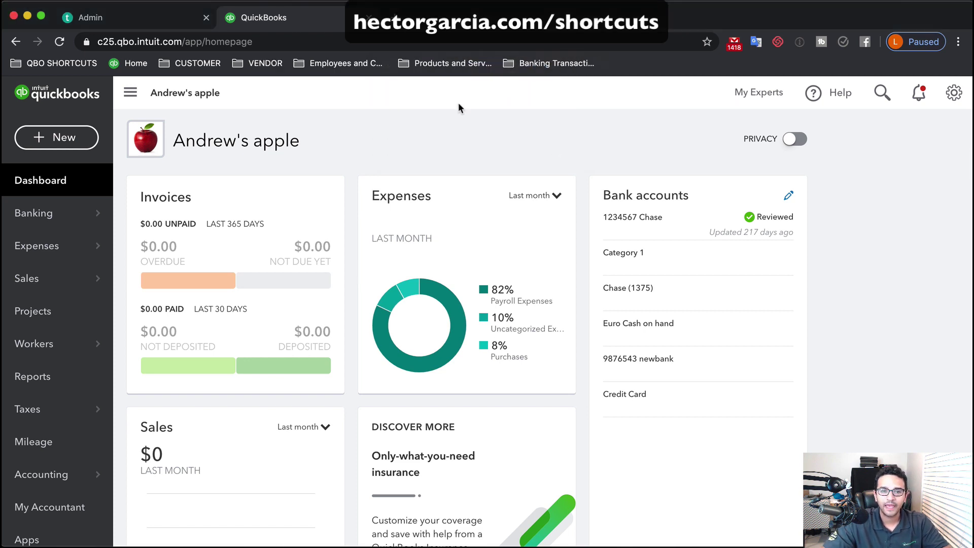
Review the bookmarks inside the CUSTOMER and VENDOR folders and the items remaining in the QBO SHORTCUTS folder.
click(196, 66)
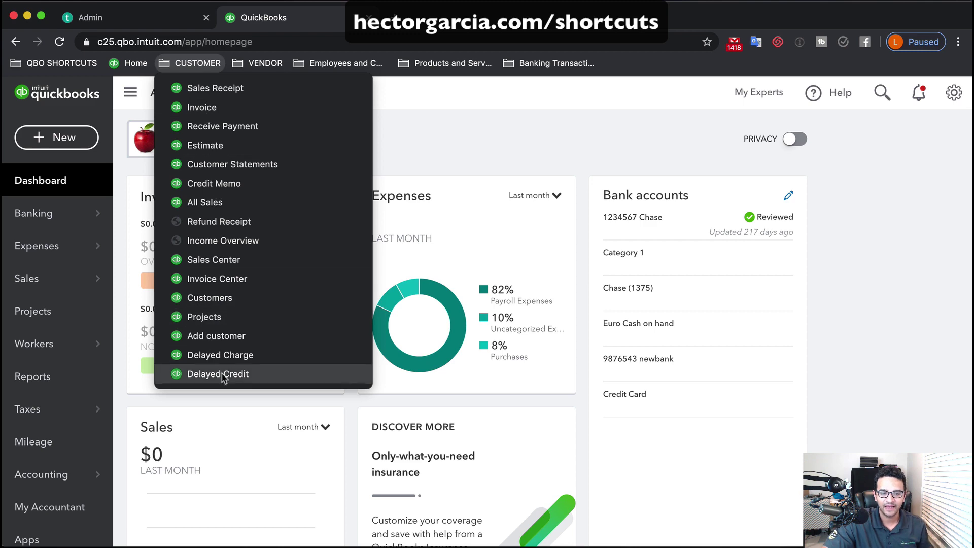
click(261, 62)
click(261, 62)
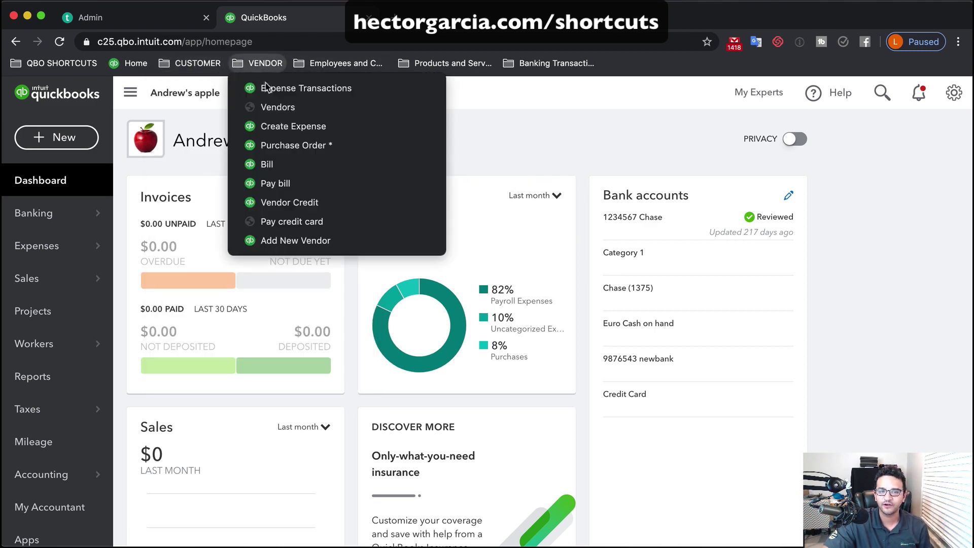
click(196, 63)
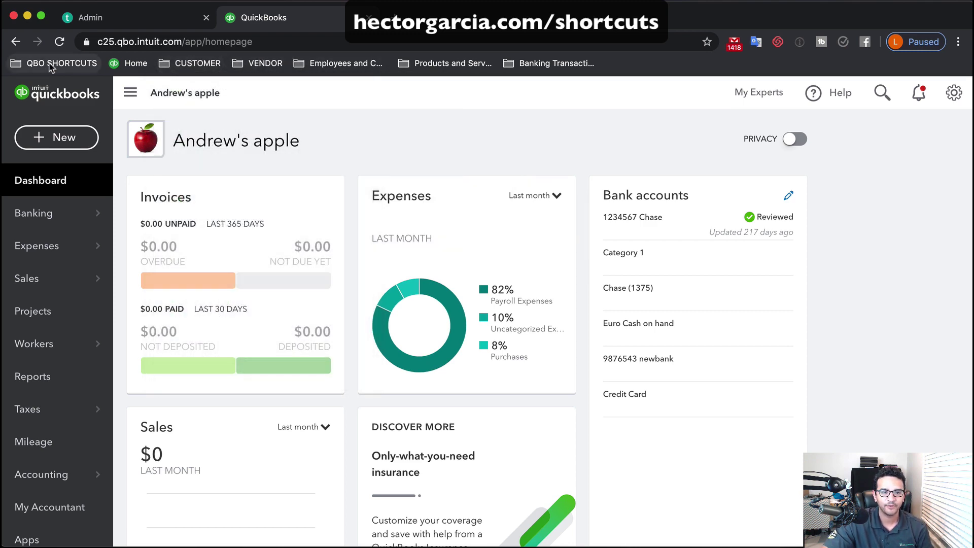
drag(175, 64, 74, 68)
click(76, 68)
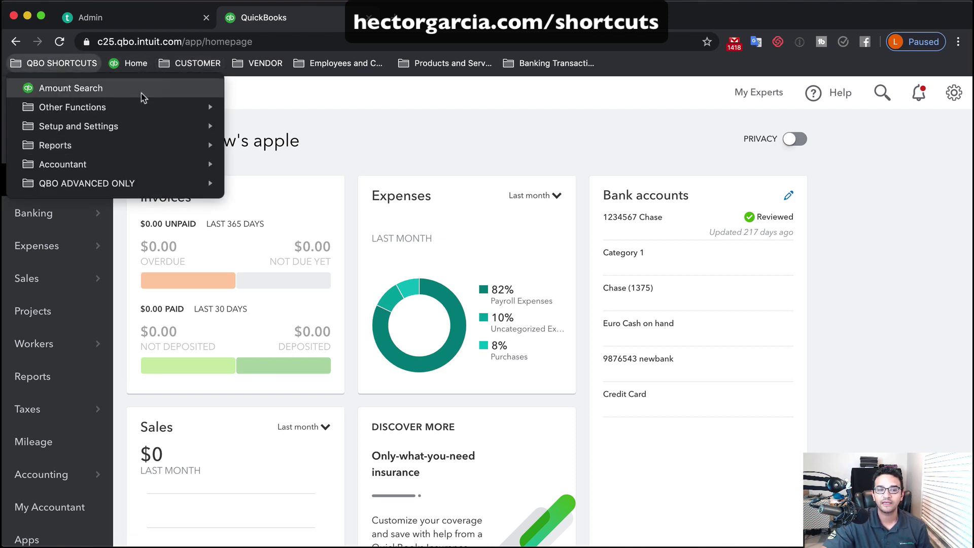
click(192, 69)
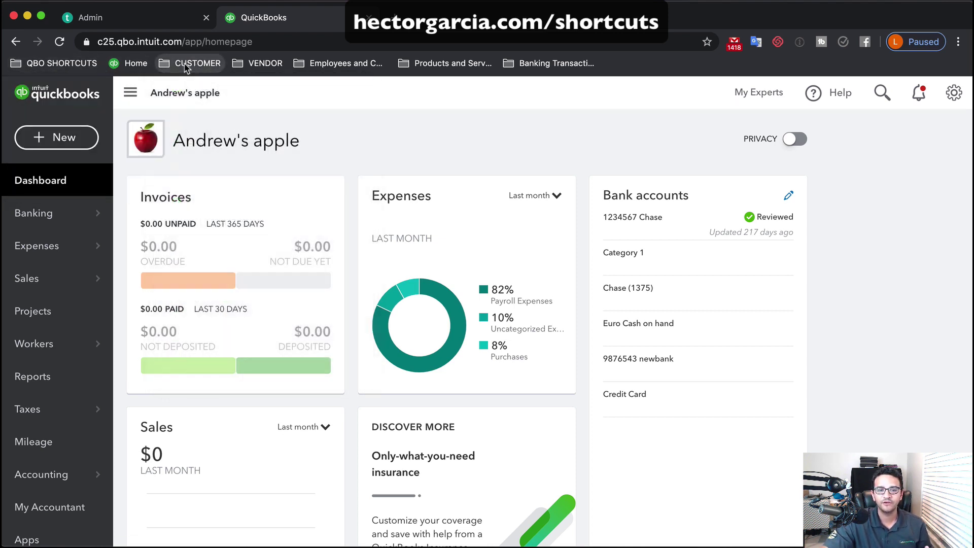
Open the bookmark manager at the CUSTOMER folder and view its options for organizing, importing and exporting bookmarks.
right_click(191, 68)
click(255, 299)
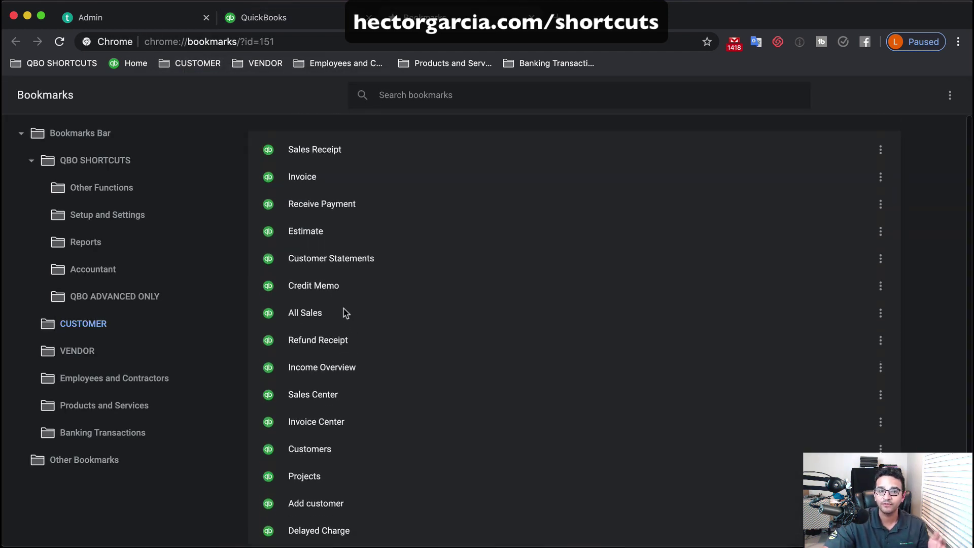
click(950, 96)
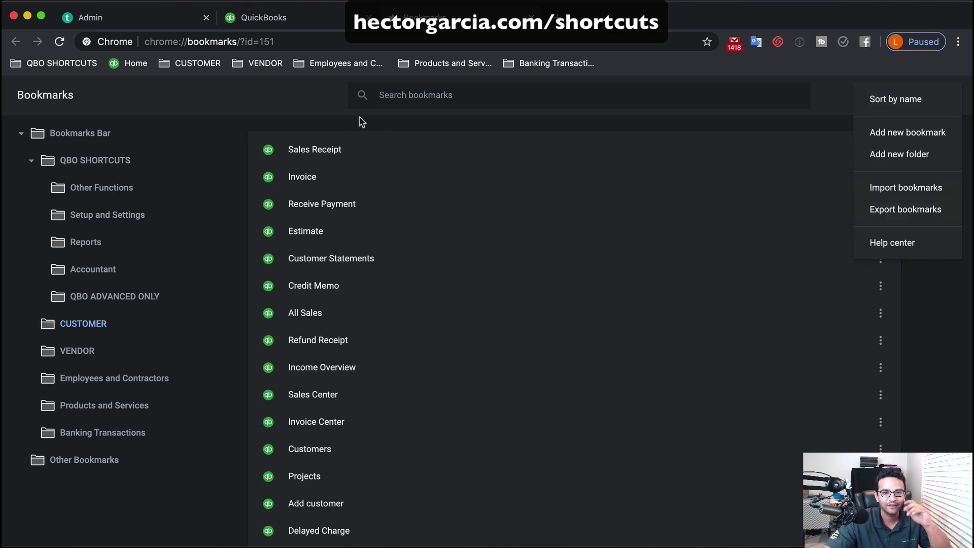
click(277, 94)
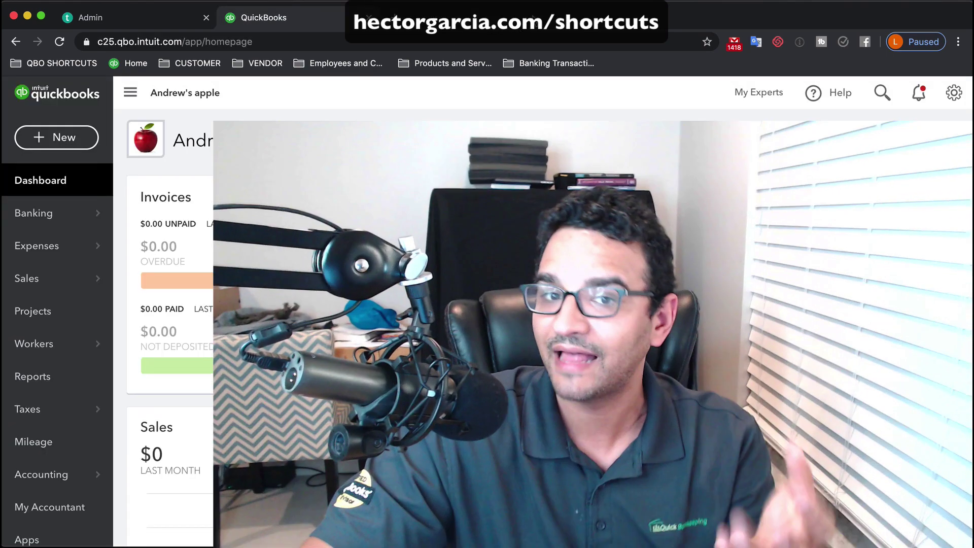